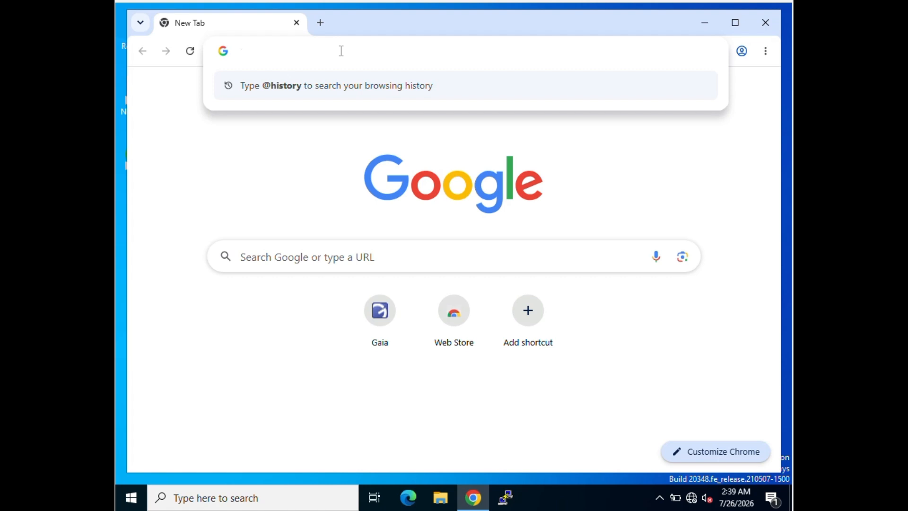
- Load the Gaia Portal login page at 10.0.0.2/cgi-bin/home.tcl in Chrome
text(10)
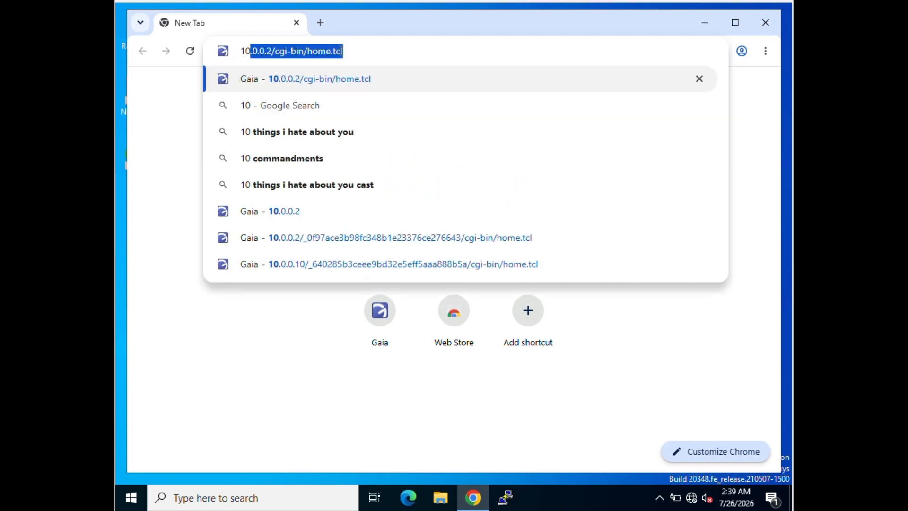
key(Return)
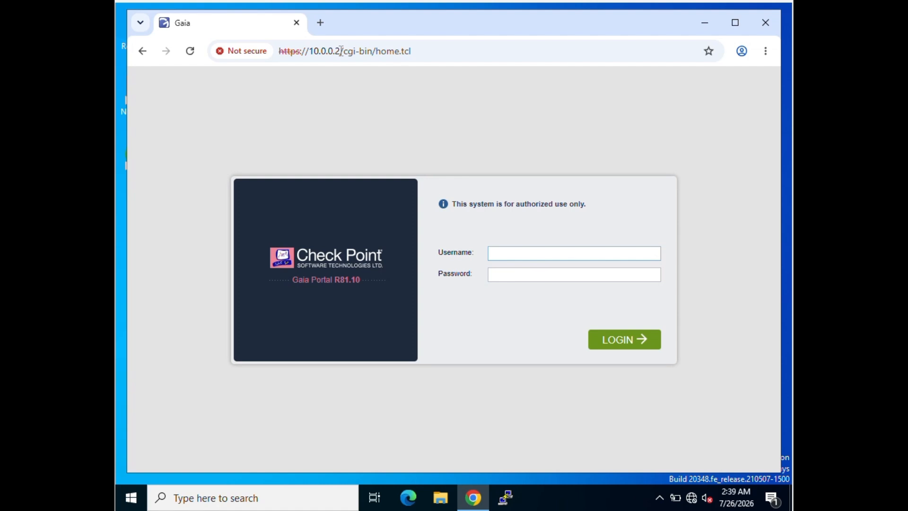
- Log in as admin with the account password and scroll the navigation tree to System Management
text(admin)
key(Tab)
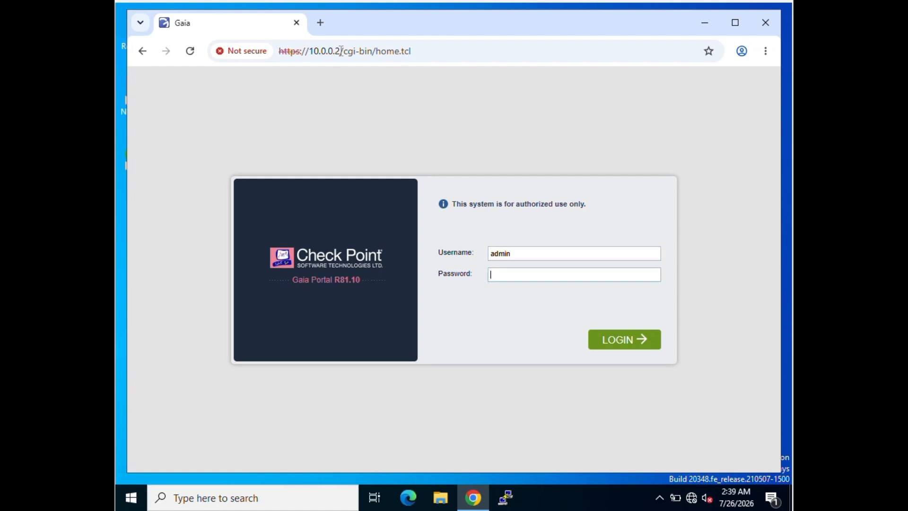
text(••••••••)
key(Return)
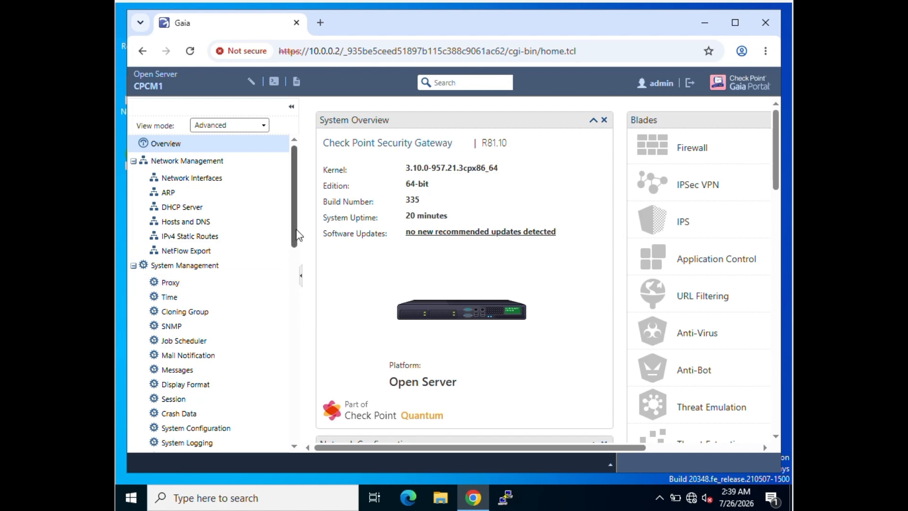
drag(297, 233, 295, 247)
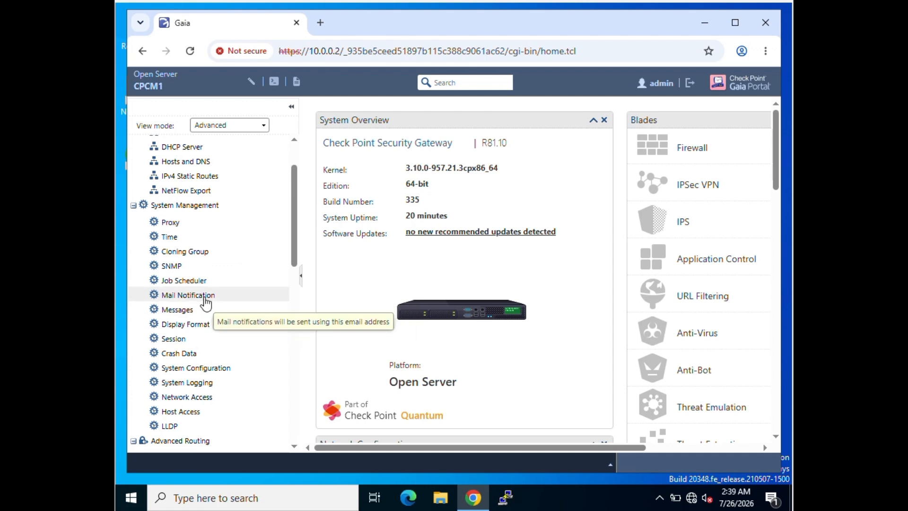
- Set Mail Notification server to mail.viveklab.com with the admin's e-mail as User Name, and apply
click(204, 298)
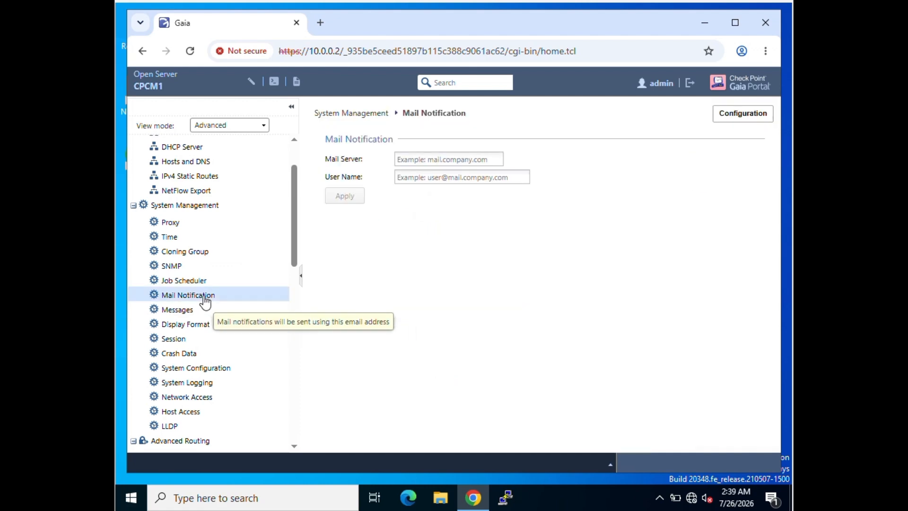
click(439, 162)
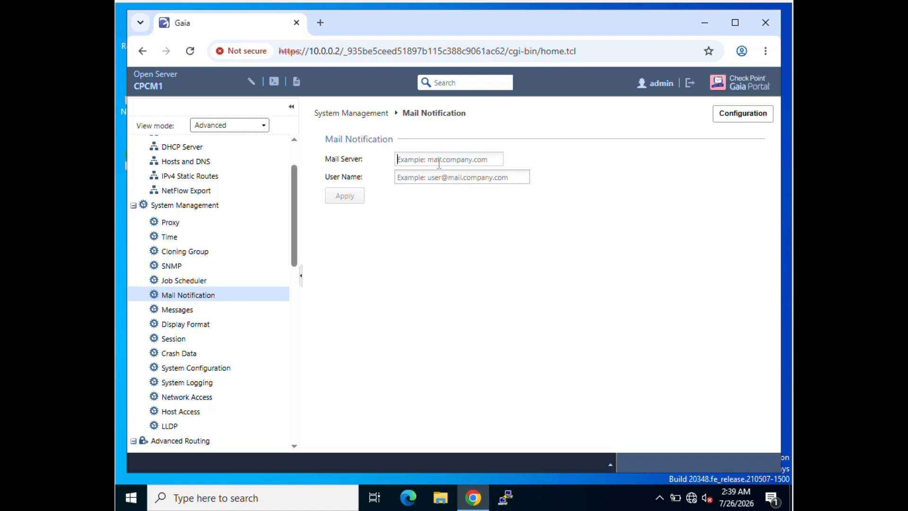
click(428, 182)
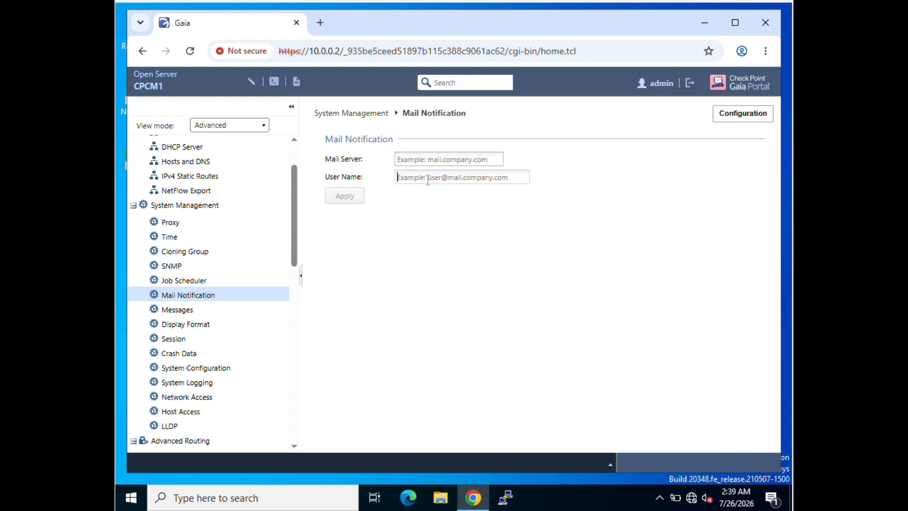
click(412, 160)
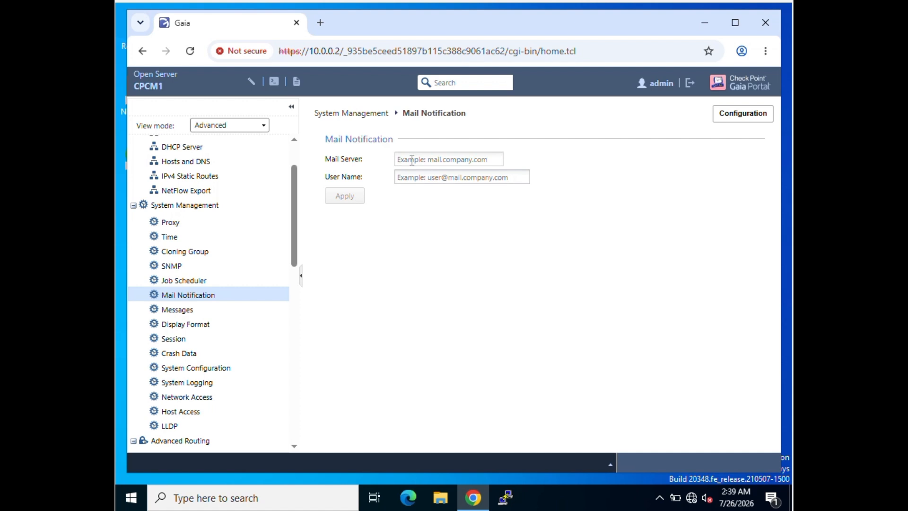
text(ma)
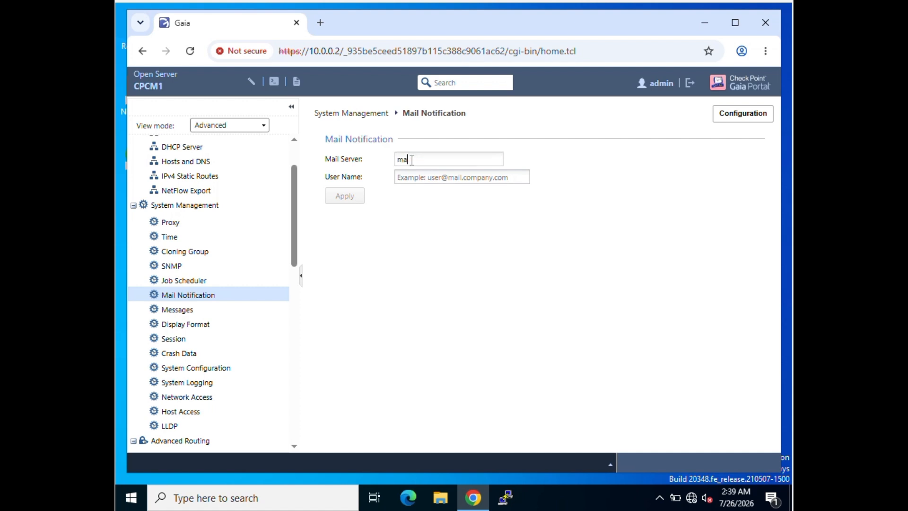
text(il.viveklab.com)
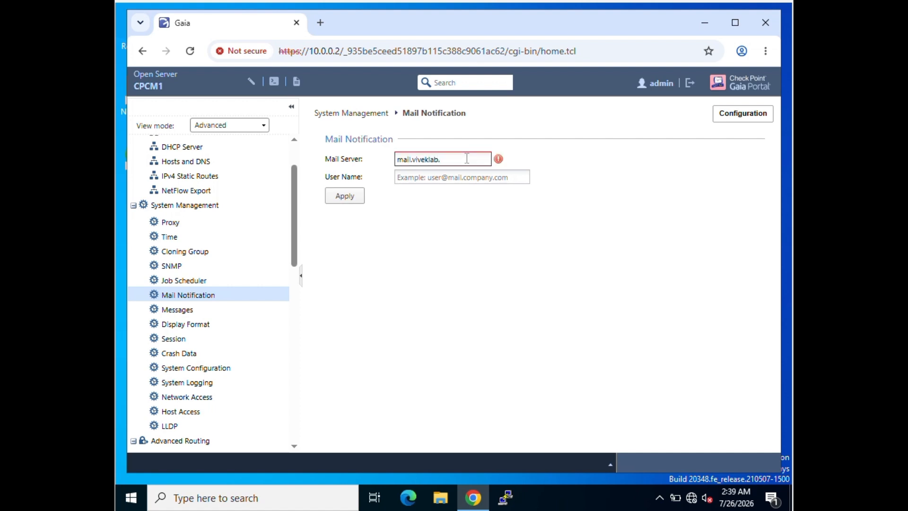
click(434, 177)
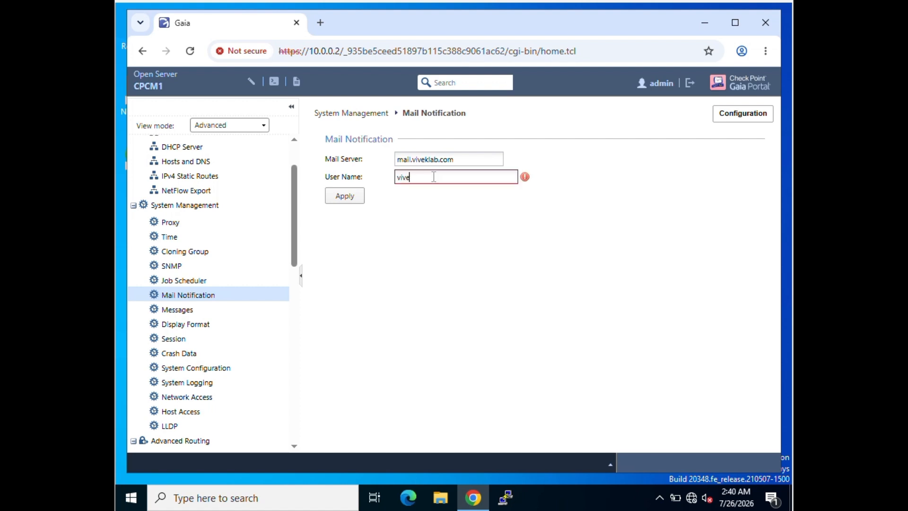
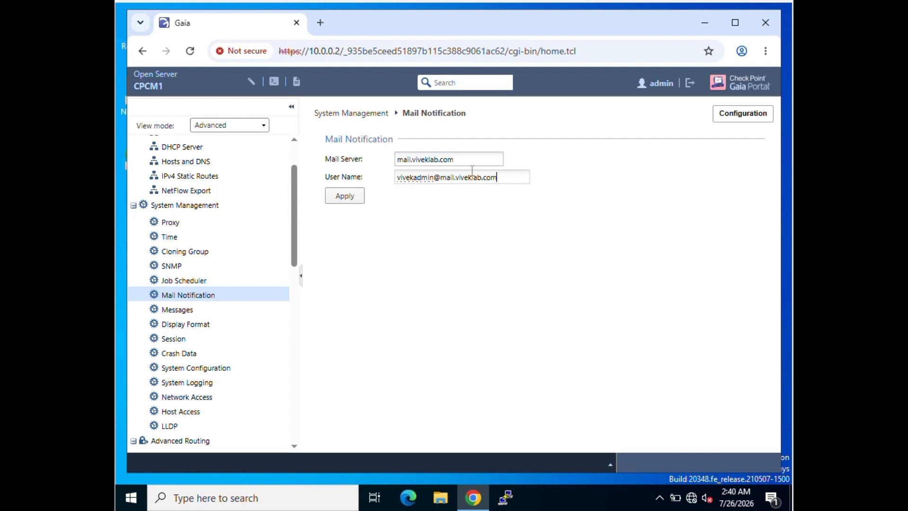
click(345, 199)
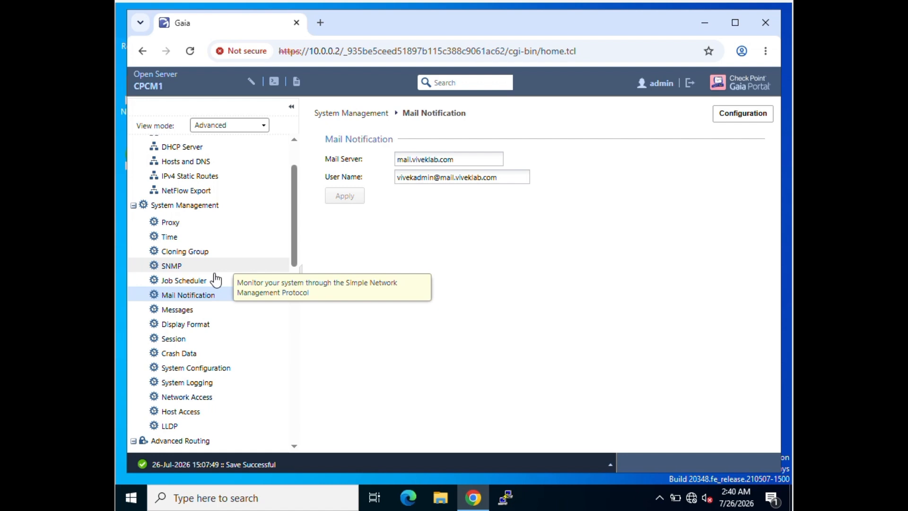
- Append 'Welcome to Vivek Net Lab.' to the Messages banner text and apply it
click(183, 314)
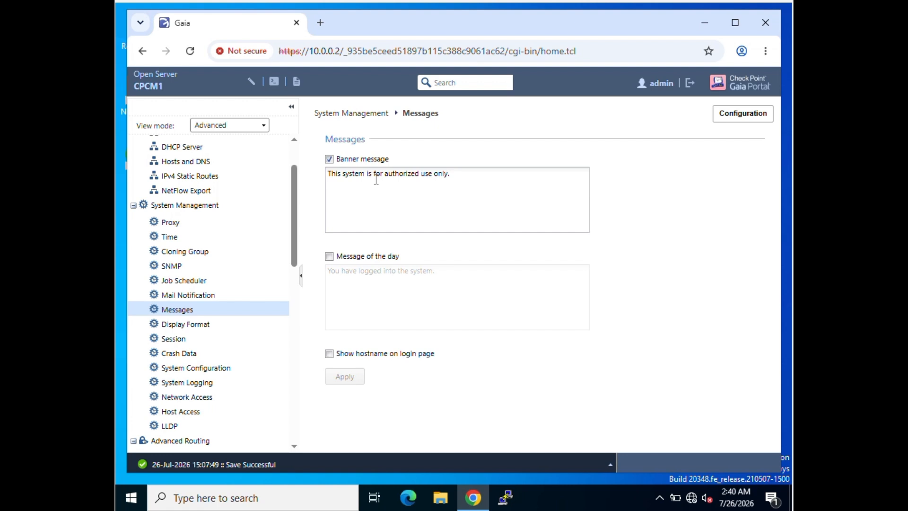
click(456, 178)
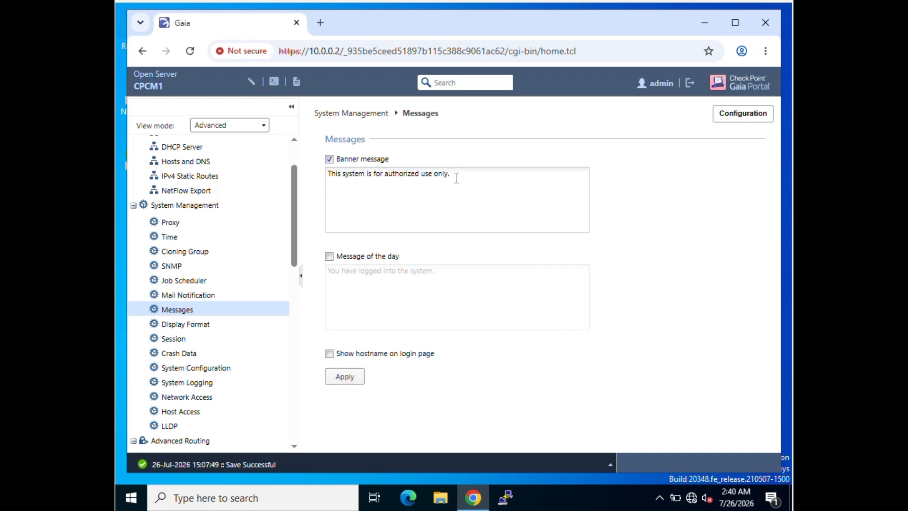
text(Welcome to Vivek Net Lab.)
click(339, 381)
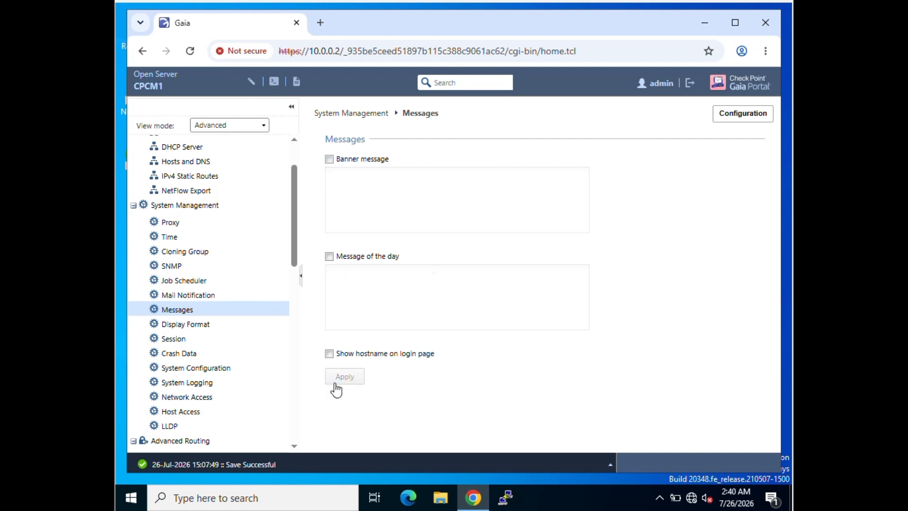
click(506, 497)
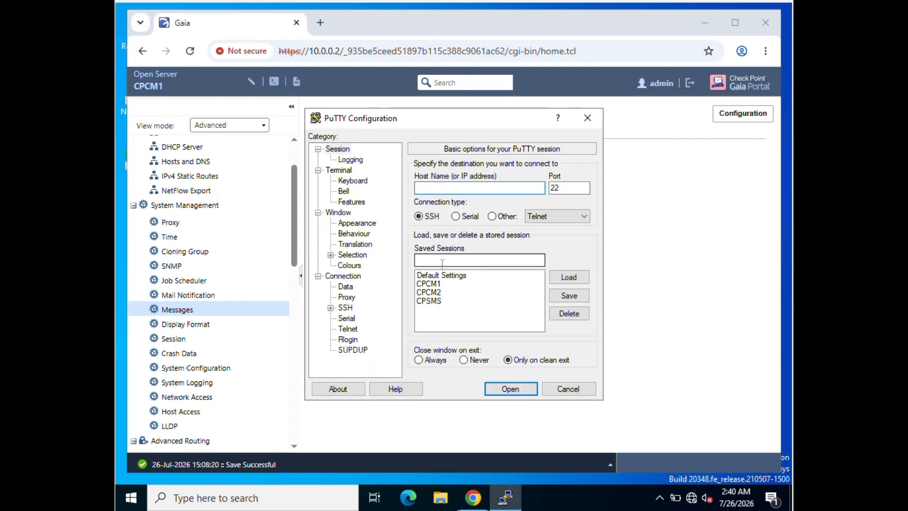
- SSH into 10.0.0.2 as admin, check the new pre-login banner, then minimize PuTTY
double_click(434, 294)
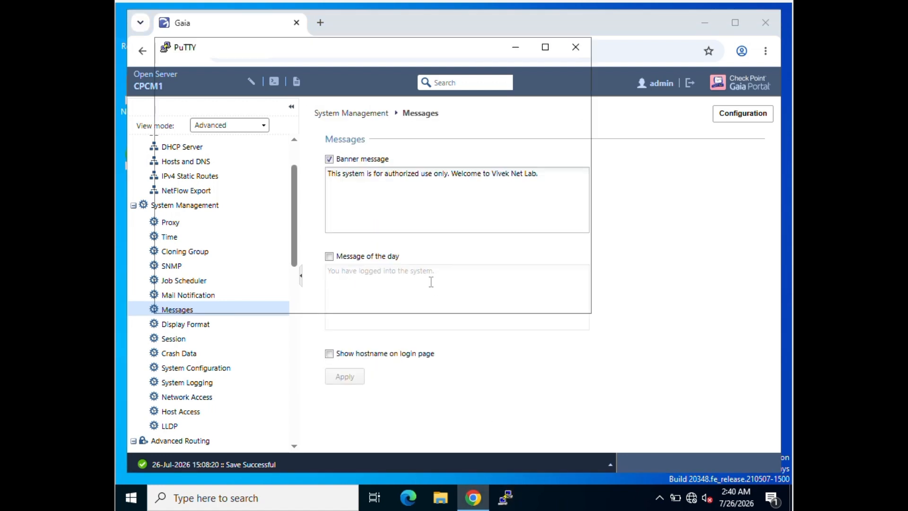
text(admin)
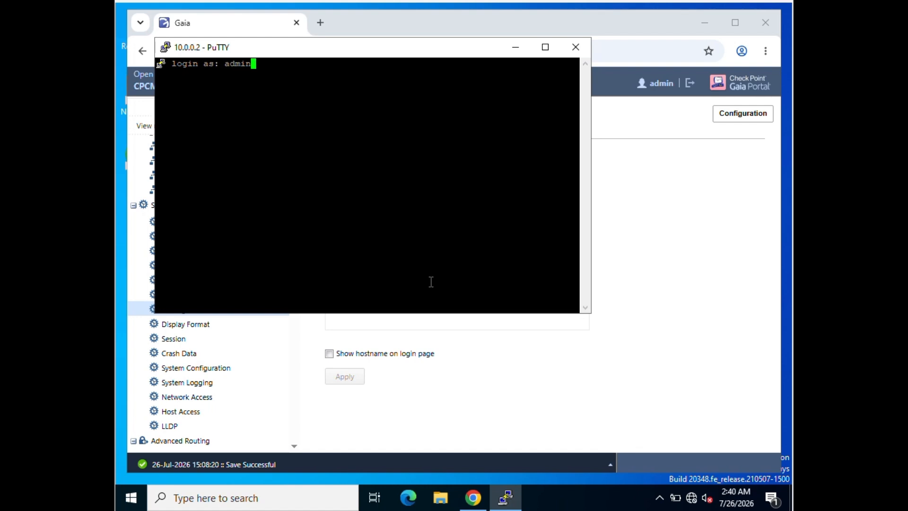
key(Return)
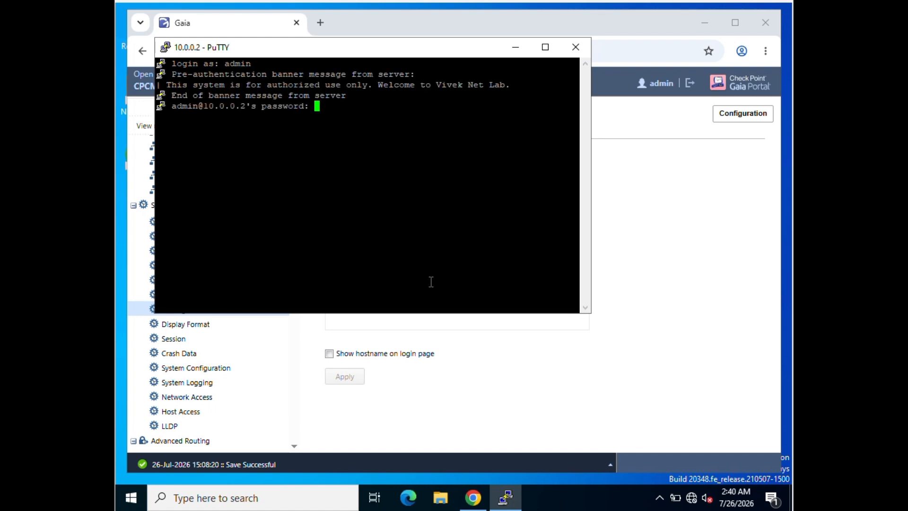
key(Return)
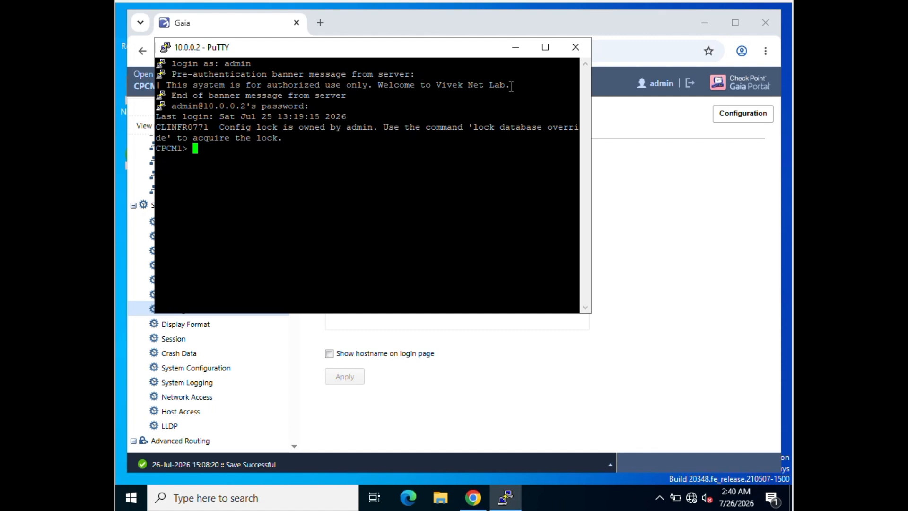
click(516, 47)
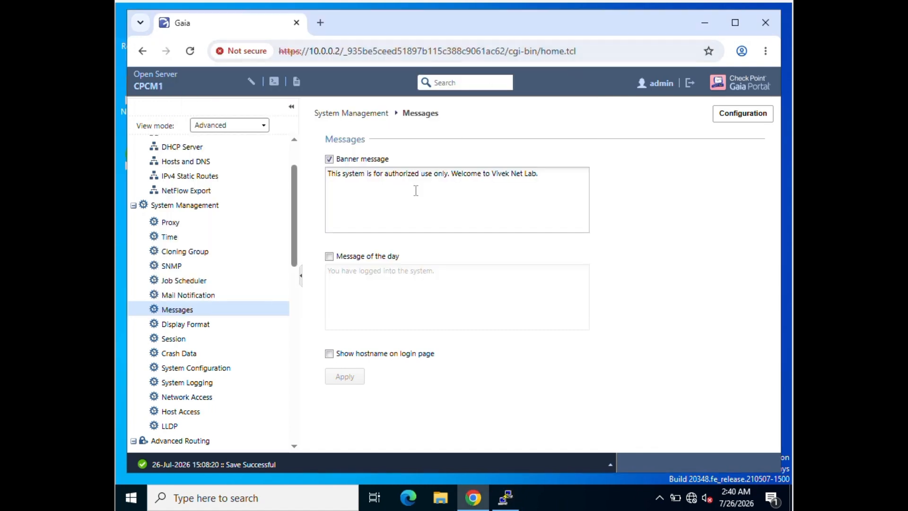
- Enable Message of the day reading 'There is a downtime schedule today for BCI activitity.' and apply
click(330, 257)
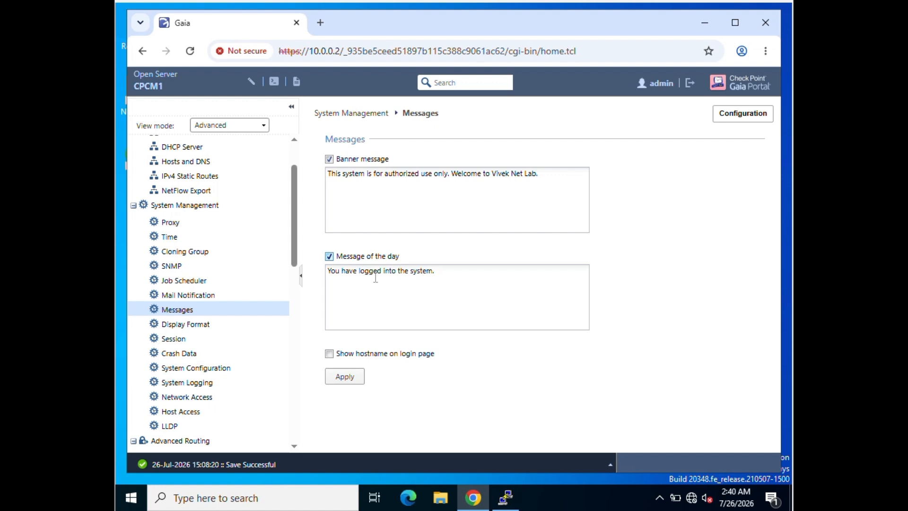
drag(435, 271, 319, 277)
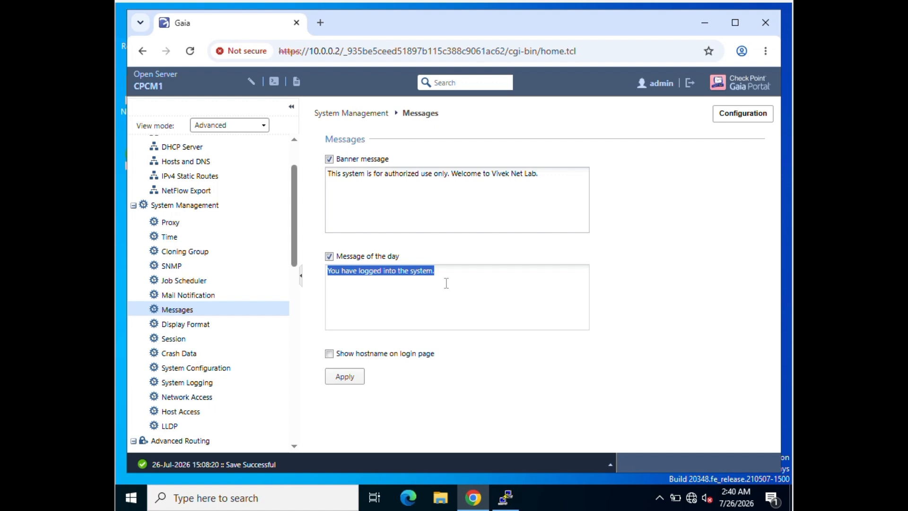
text(There a)
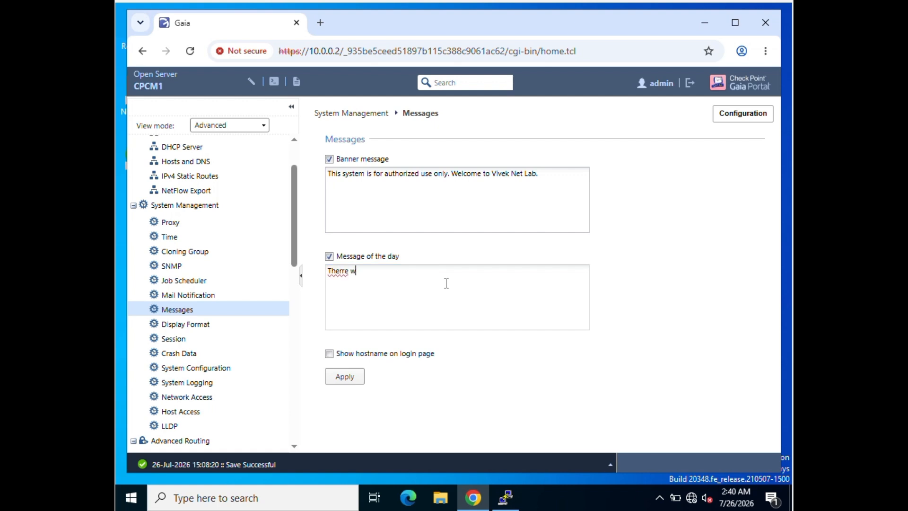
key(BackSpace)
key(BackSpace)
key(BackSpace)
text(e a)
key(BackSpace)
text(is a downtime schedule)
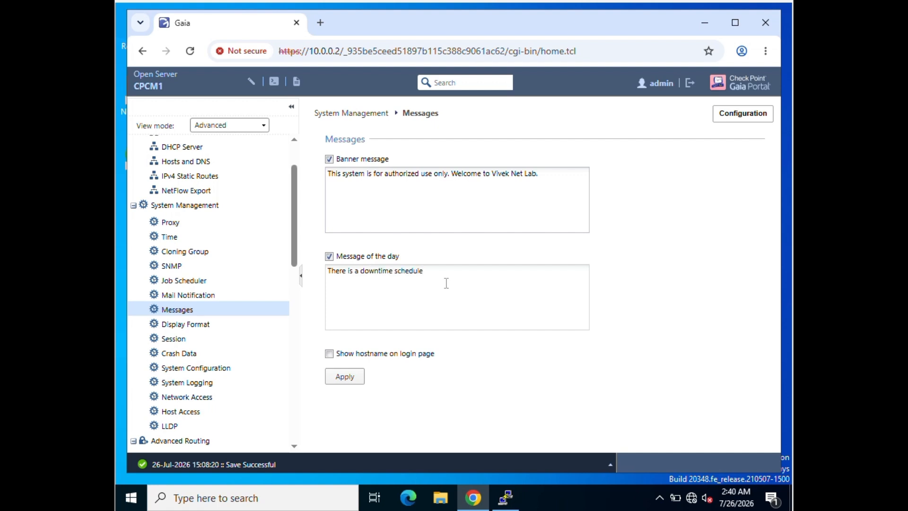
text( today for BCI activitity.)
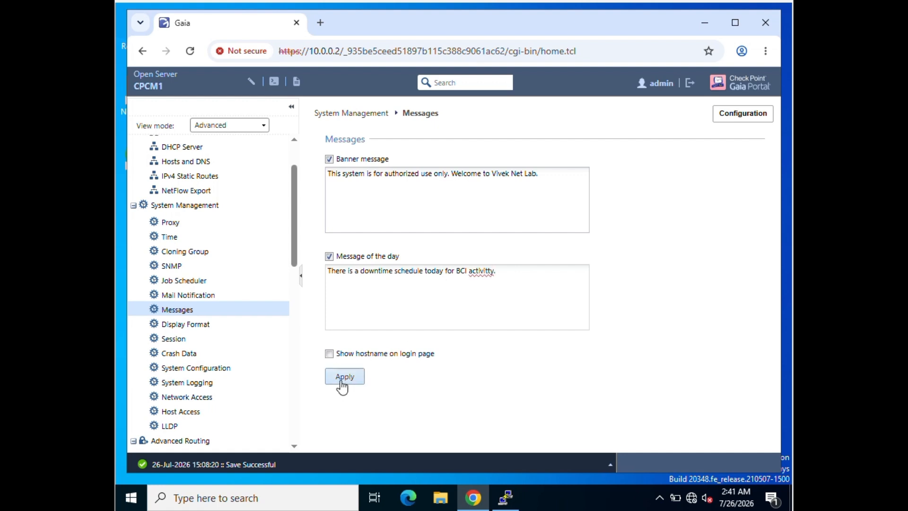
click(341, 381)
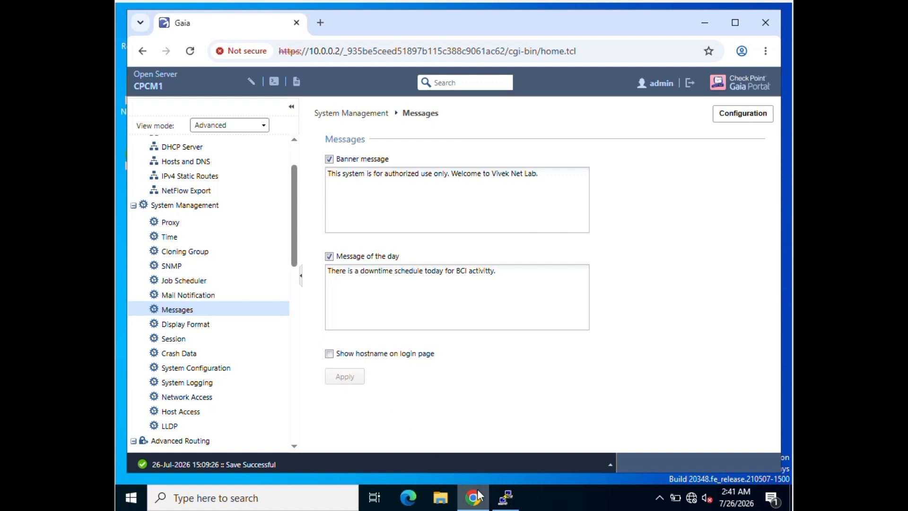
click(505, 498)
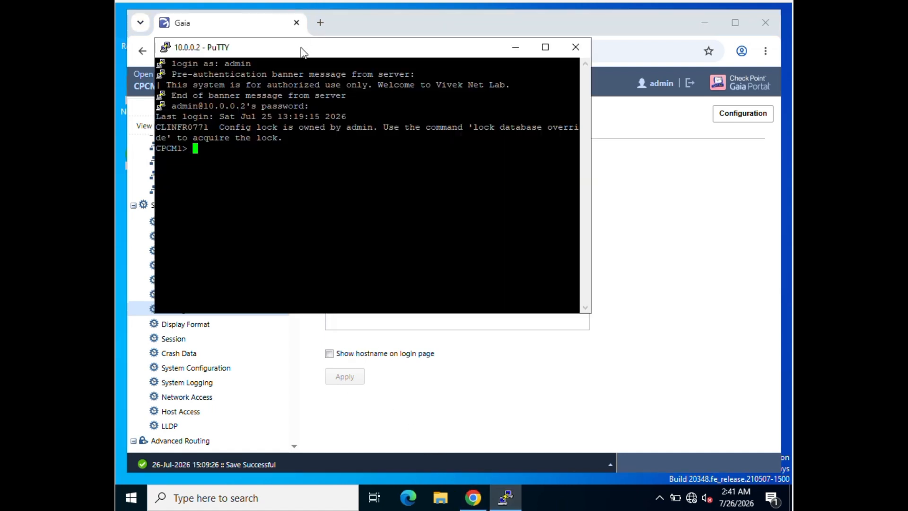
- Duplicate the PuTTY session, log in as admin to see the message of the day, then minimize both terminals
right_click(301, 48)
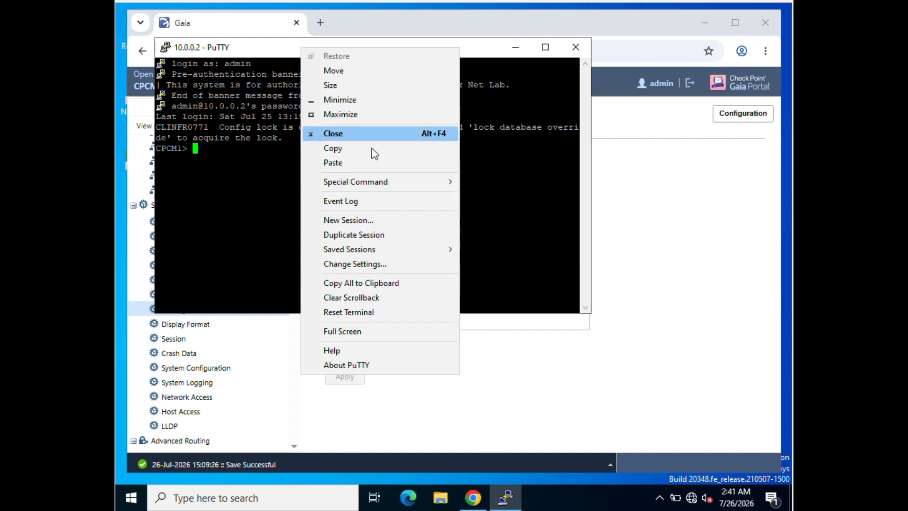
click(351, 233)
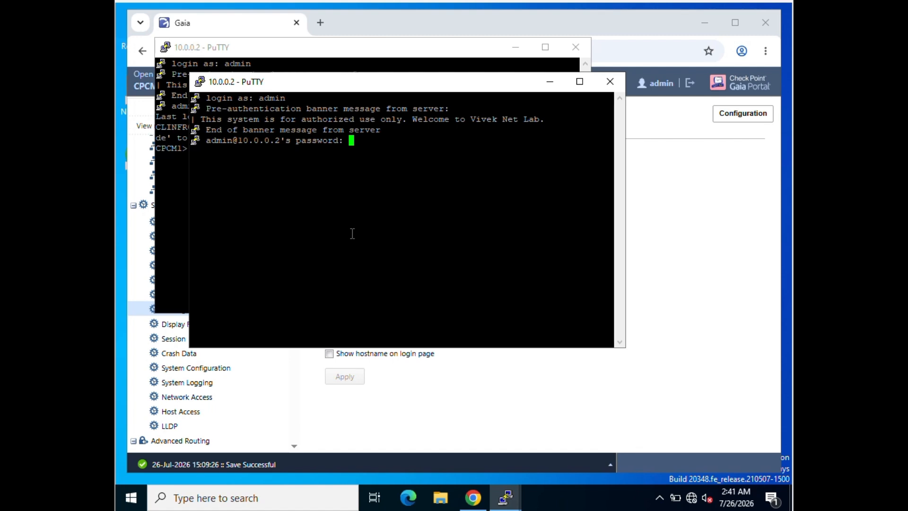
key(Return)
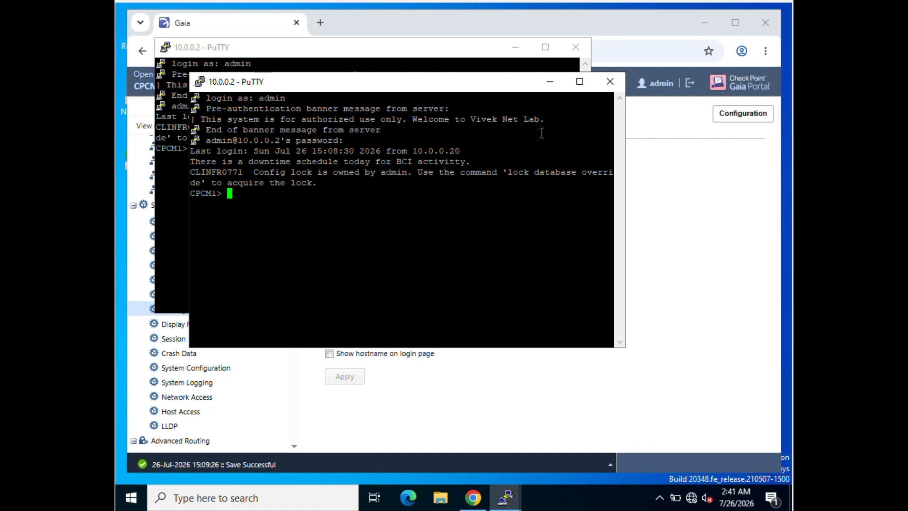
click(557, 86)
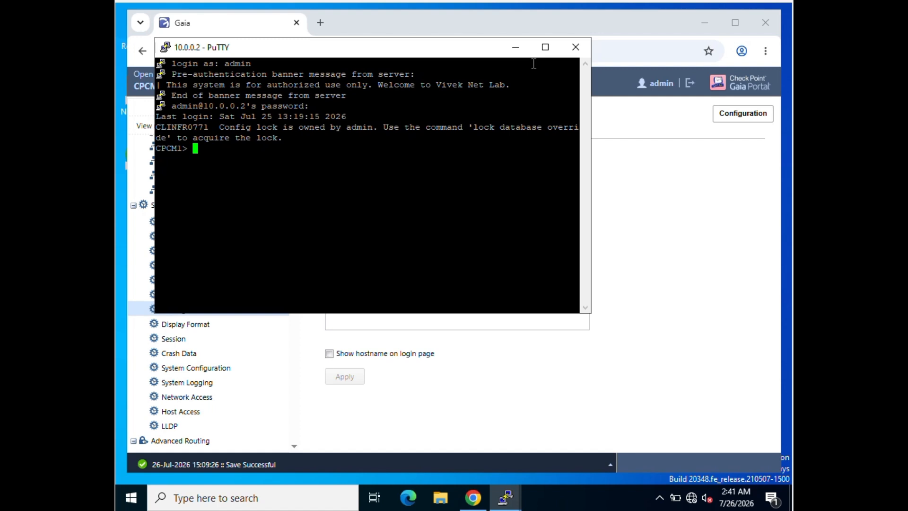
click(514, 52)
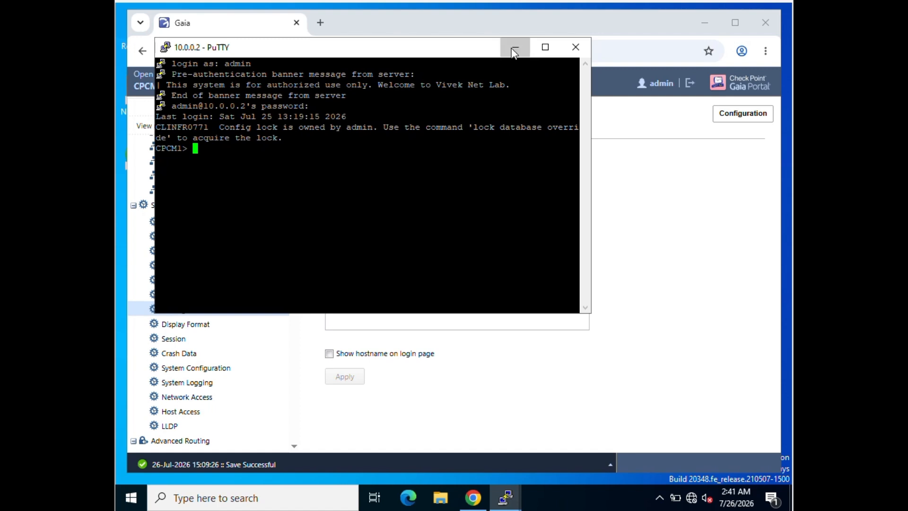
- Enable 'Show hostname on login page', apply, and bring the second PuTTY session forward
click(329, 355)
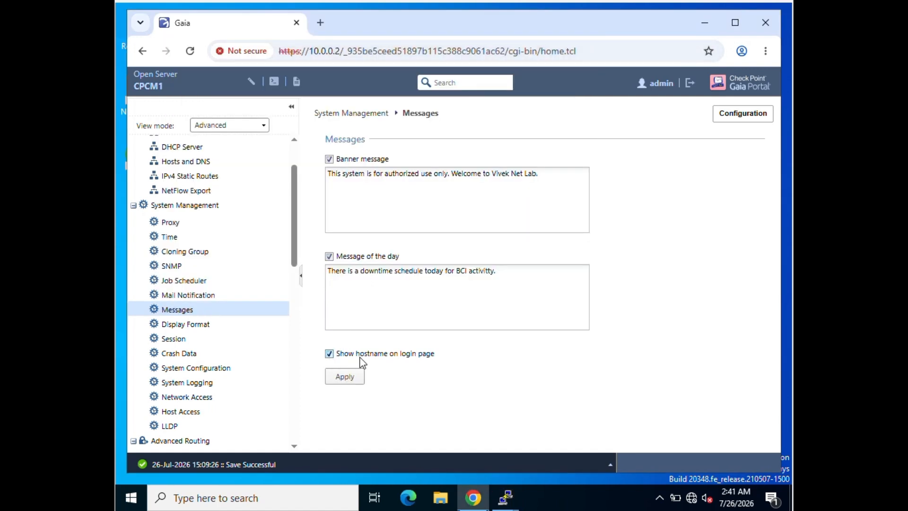
click(345, 377)
click(502, 500)
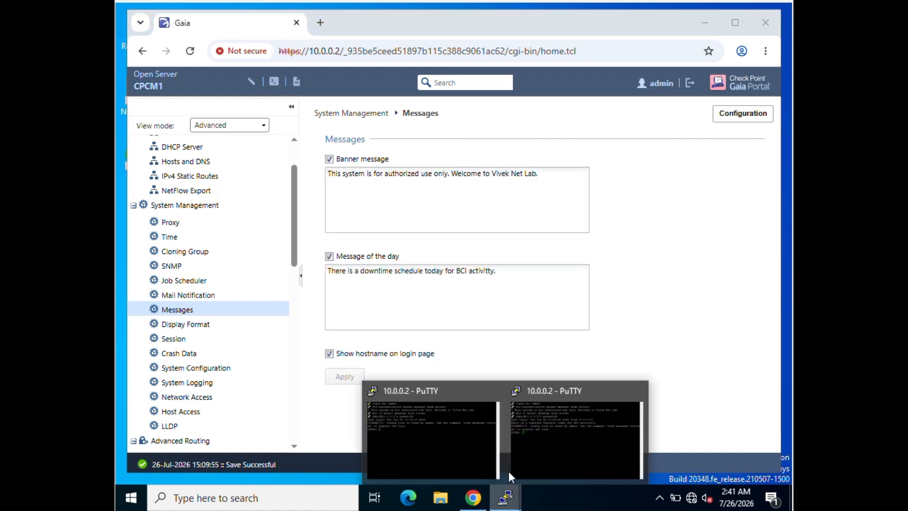
click(549, 426)
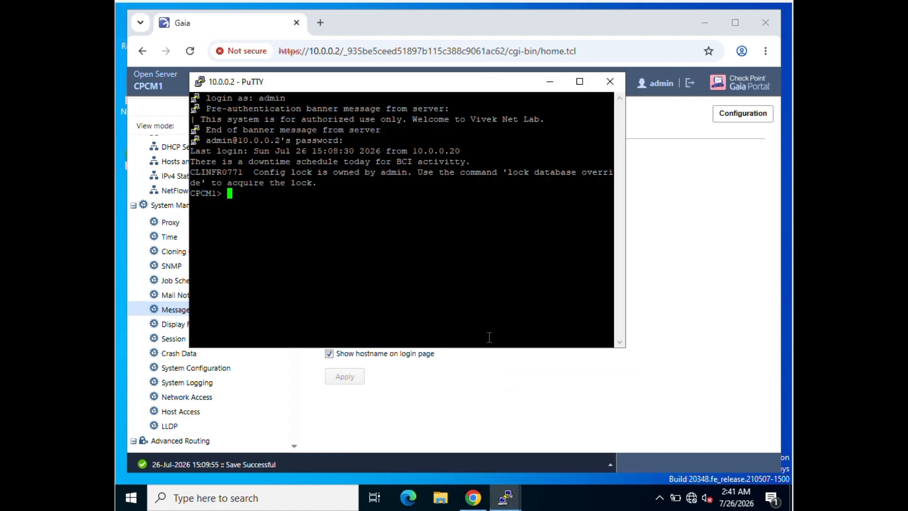
- Start another PuTTY session to the gateway and log in as admin
right_click(326, 88)
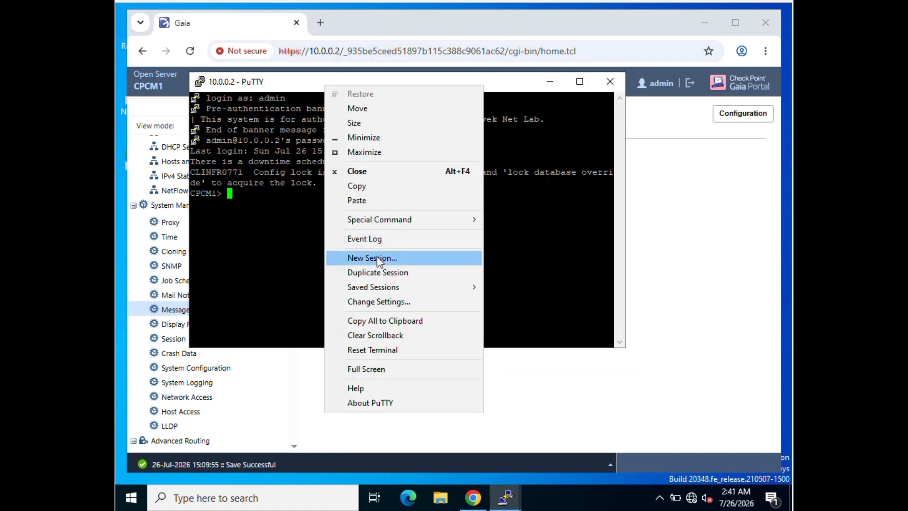
click(373, 272)
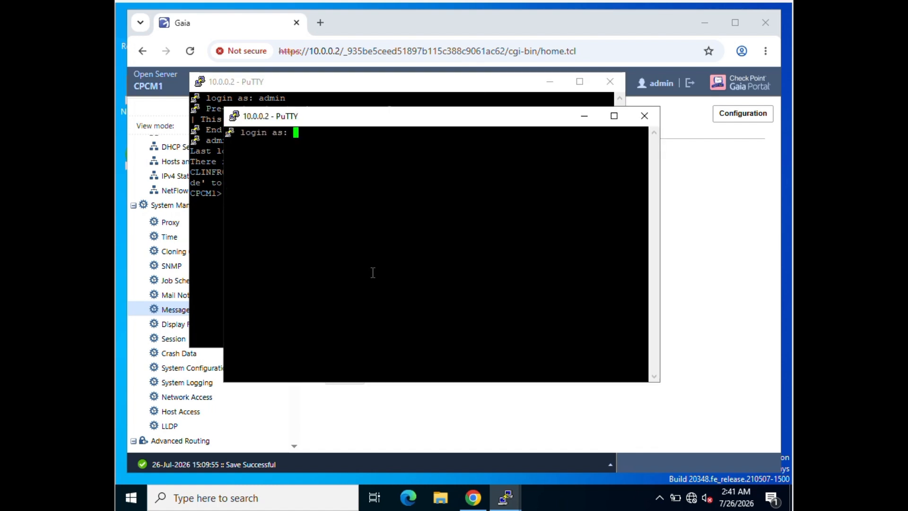
text(admin)
key(Return)
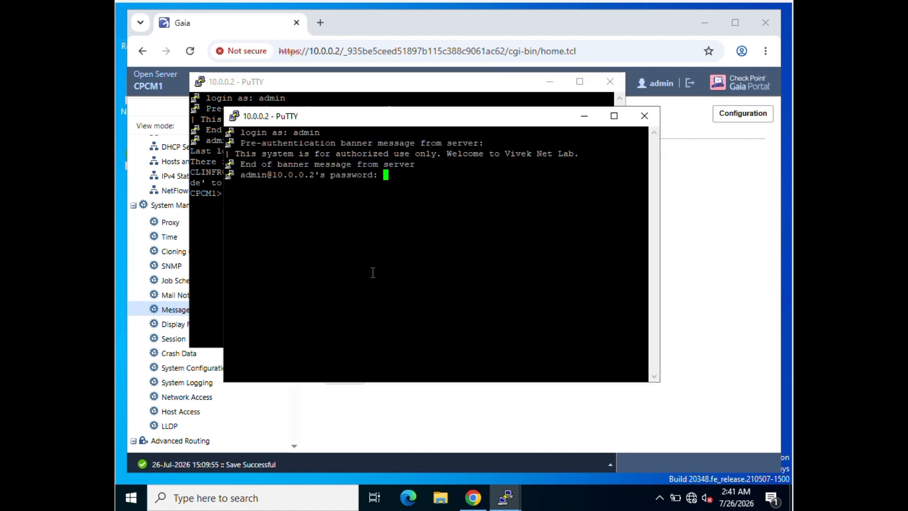
key(Return)
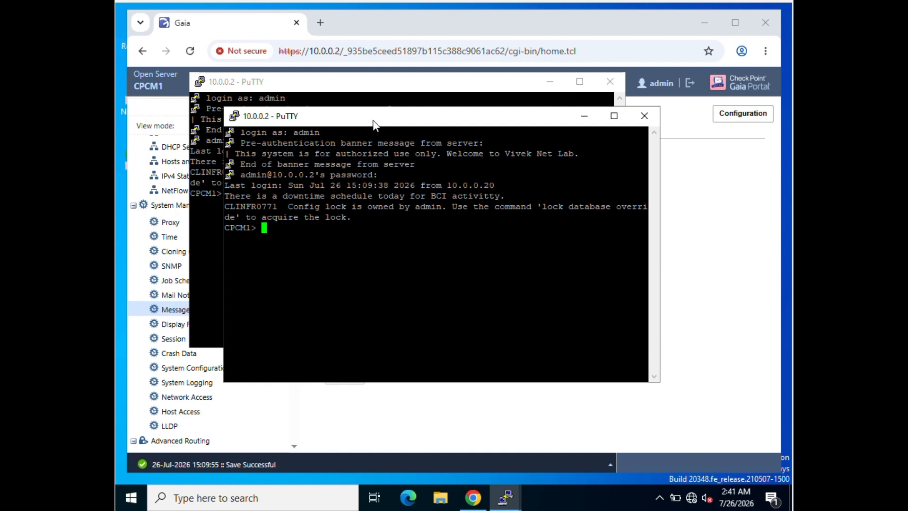
- Arrange the terminal windows and switch the right-hand session into expert mode with the expert password
drag(373, 119, 553, 107)
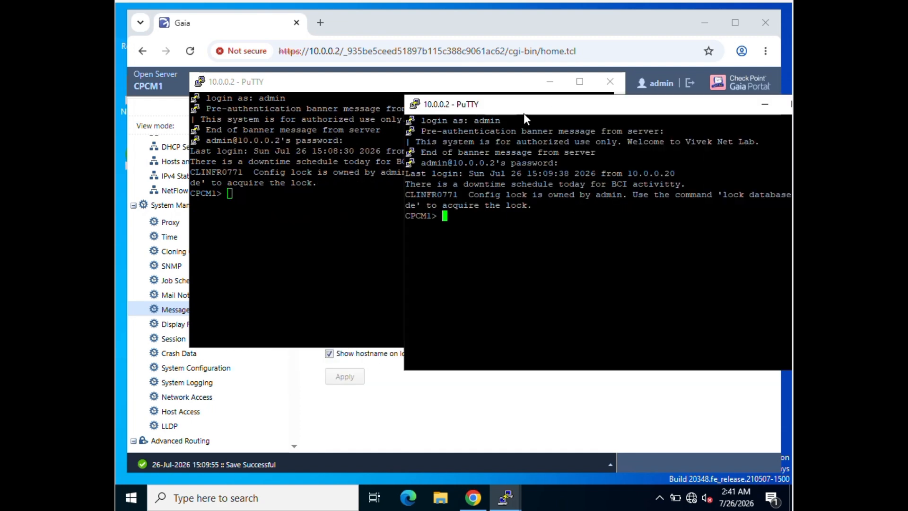
drag(285, 86, 208, 119)
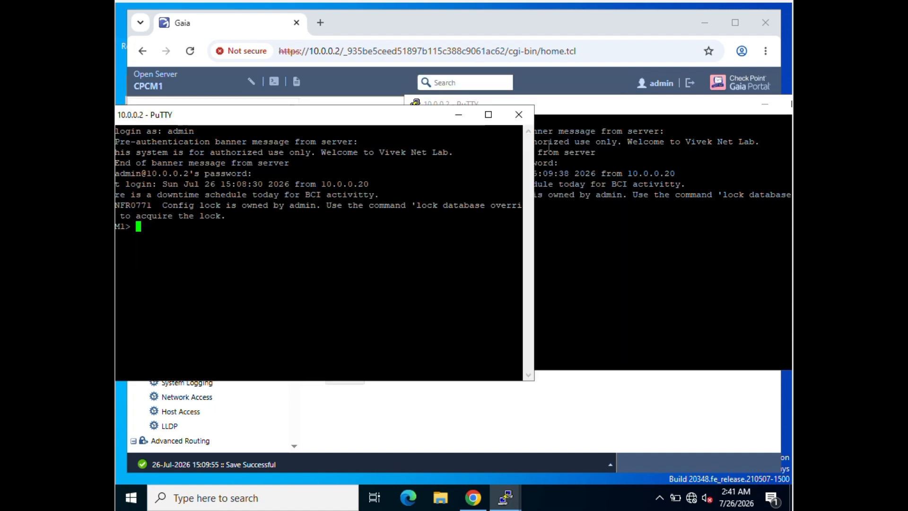
click(581, 166)
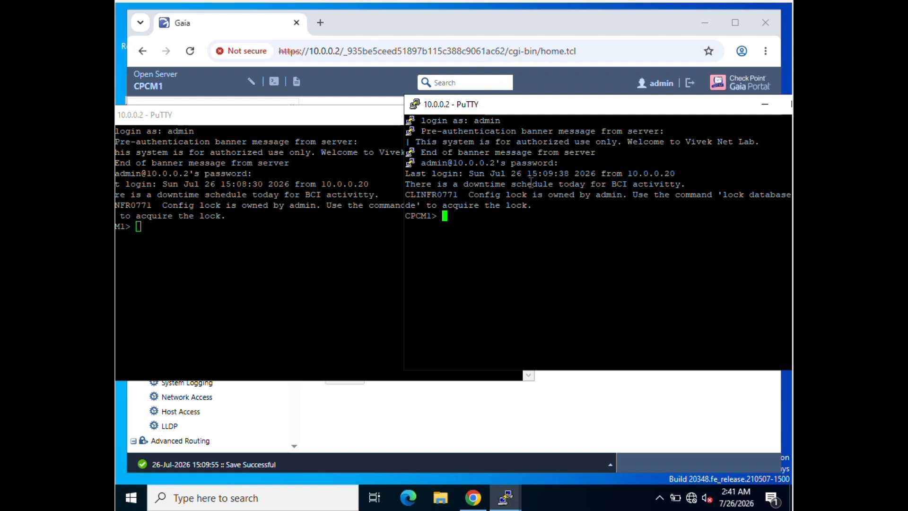
drag(594, 105, 422, 118)
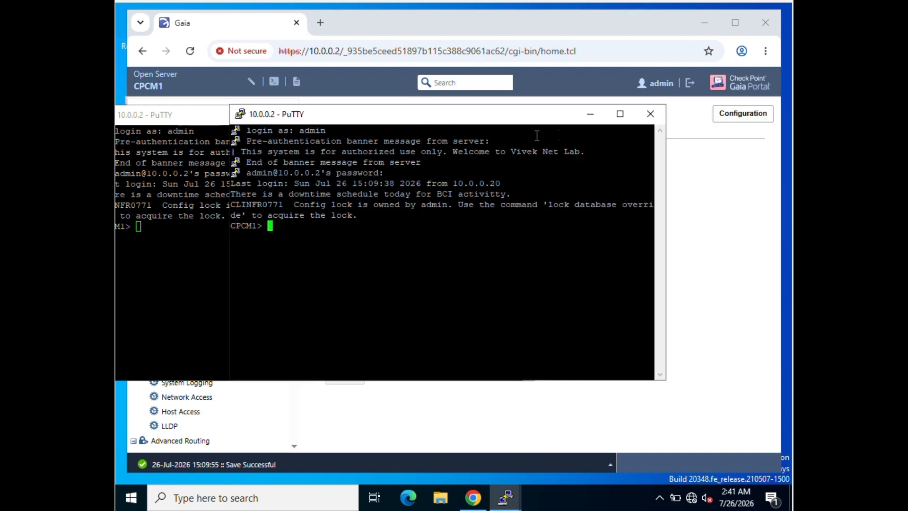
key(Return)
key(Return)
key(Return)
text(expert)
key(Return)
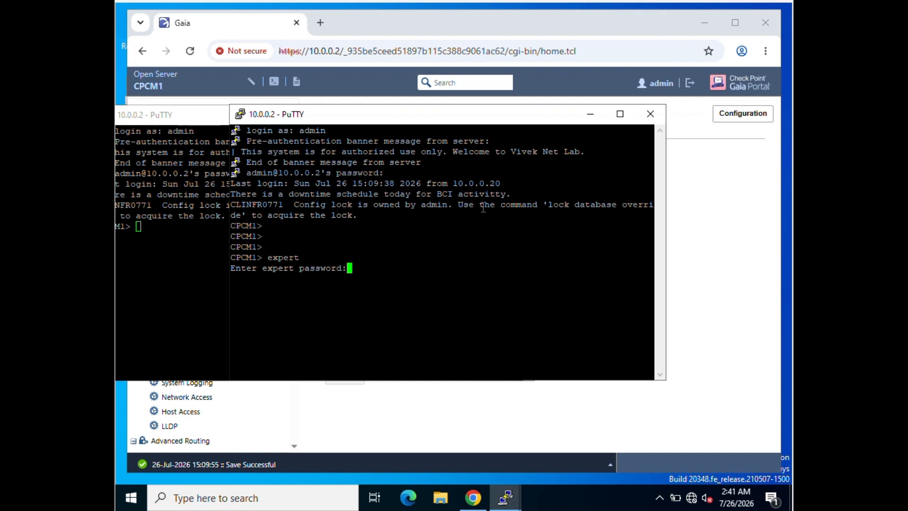
key(Return)
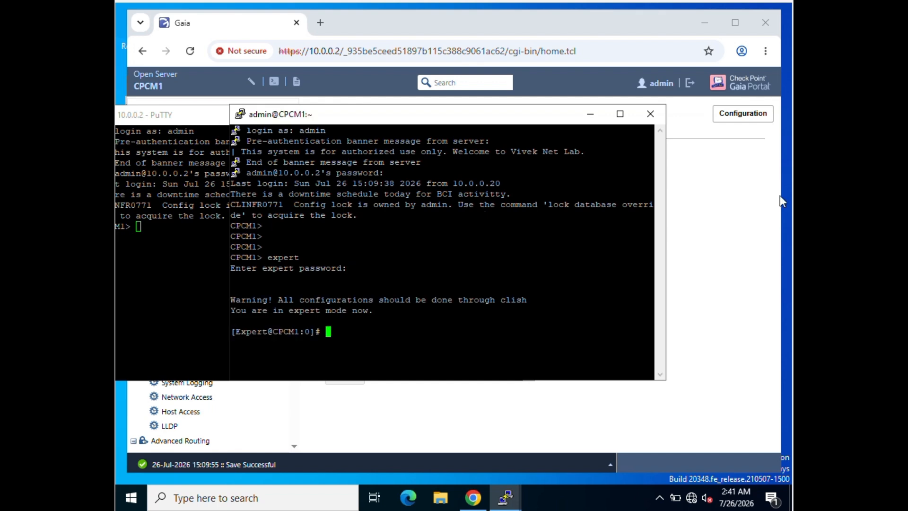
- Close all three PuTTY sessions, confirming each, to return to the Gaia Messages page
click(650, 112)
click(481, 289)
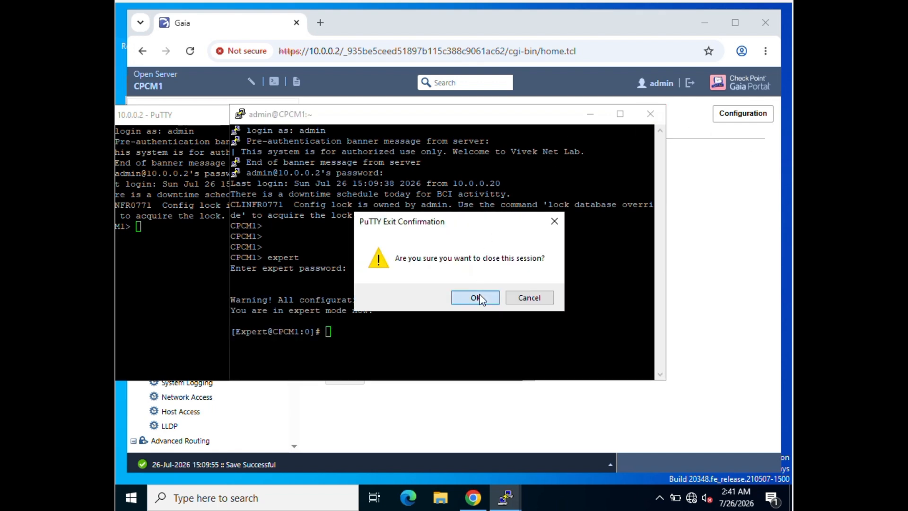
click(517, 113)
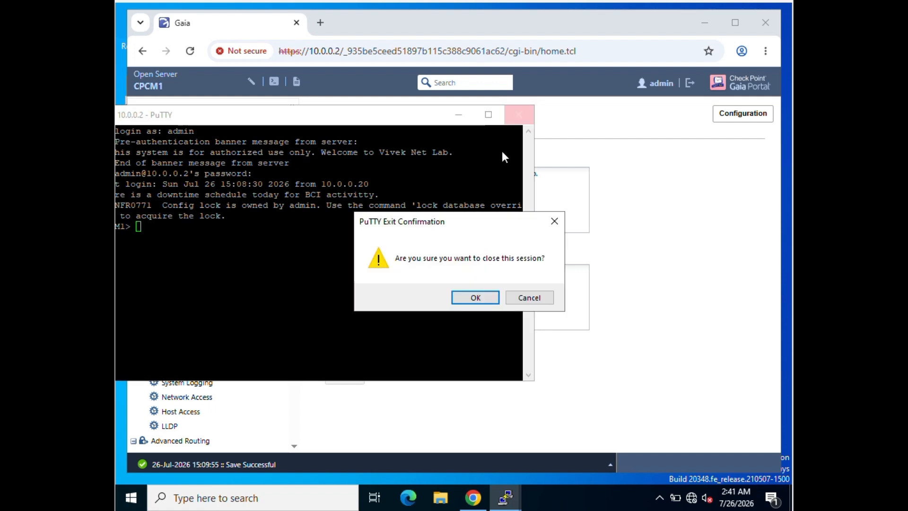
click(472, 299)
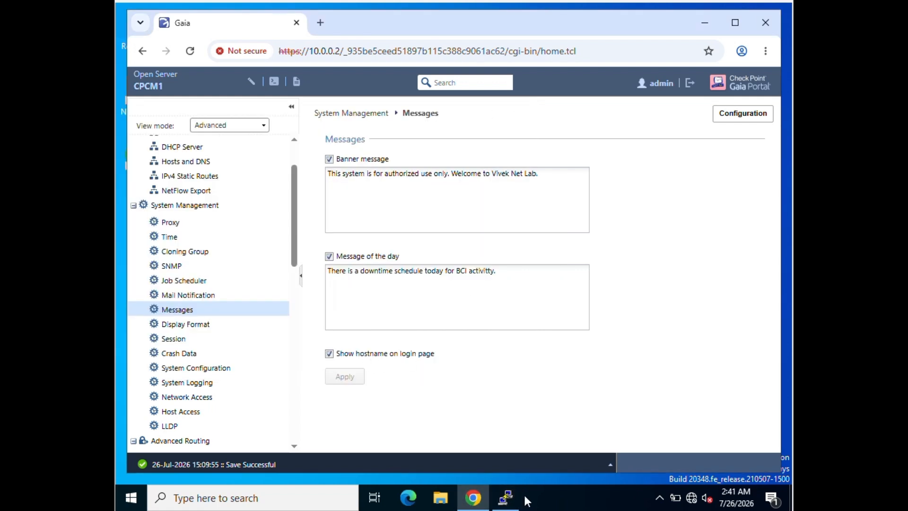
click(505, 497)
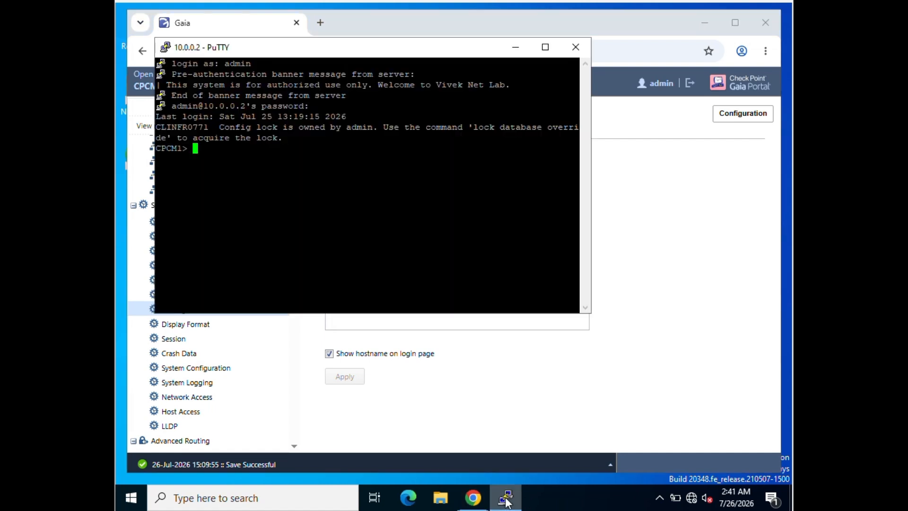
click(575, 47)
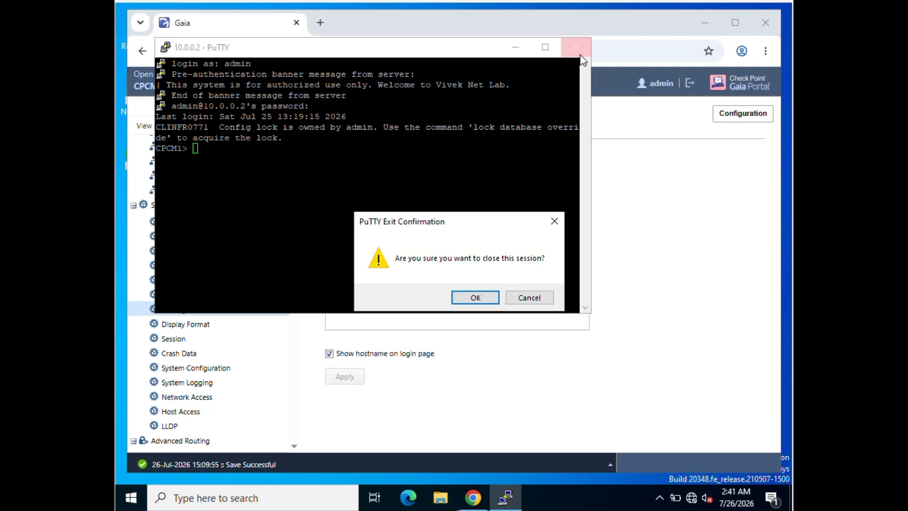
click(475, 297)
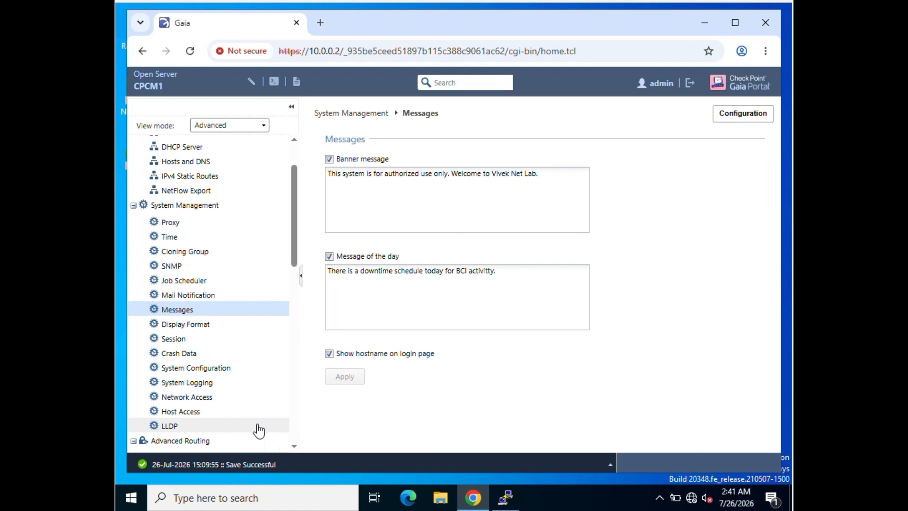
- Go through Session to the System Logging page showing audit-log and remote syslog settings
click(174, 341)
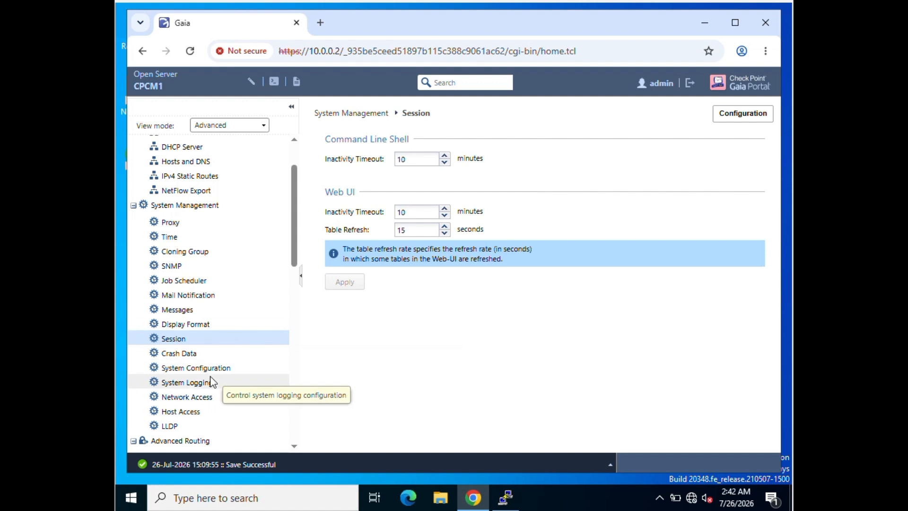
click(204, 389)
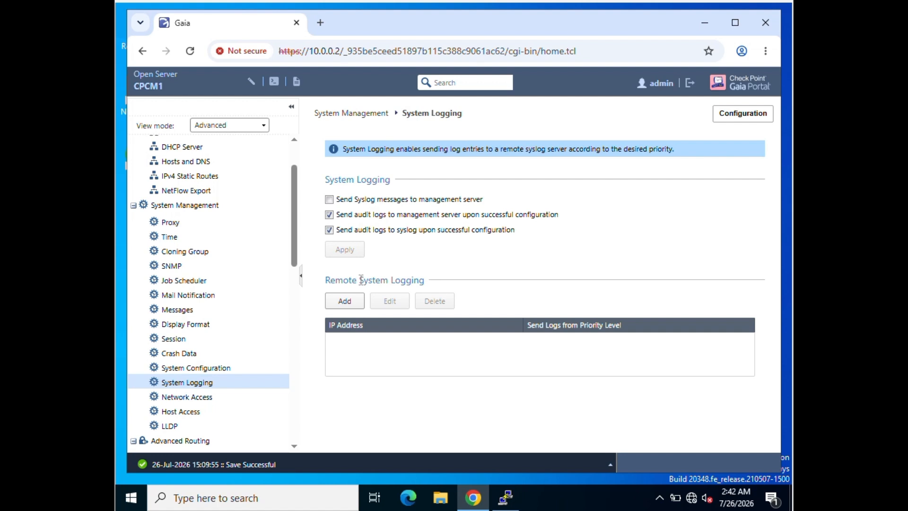
- Start a remote syslog entry for 10.10.10.10, check its priority levels, then discard it
click(344, 304)
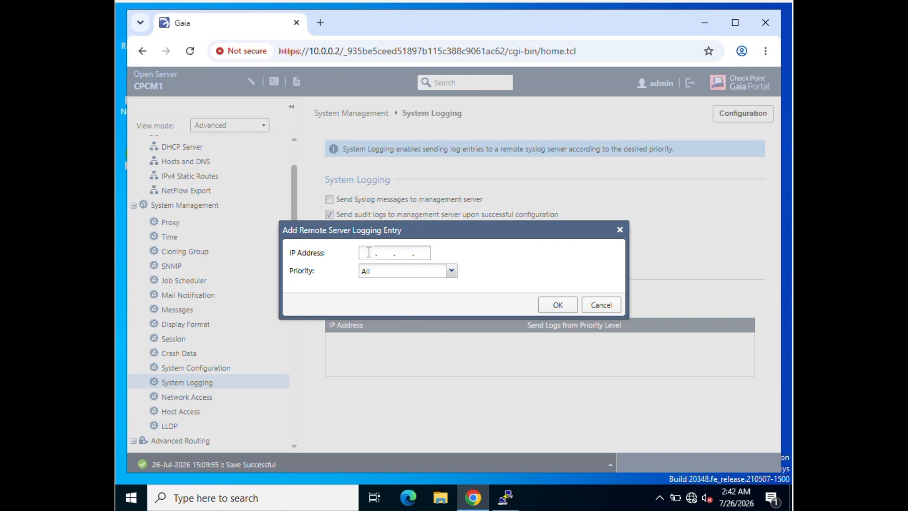
text(10 . 10 . 101 . 0)
key(BackSpace)
key(BackSpace)
text(10)
click(451, 272)
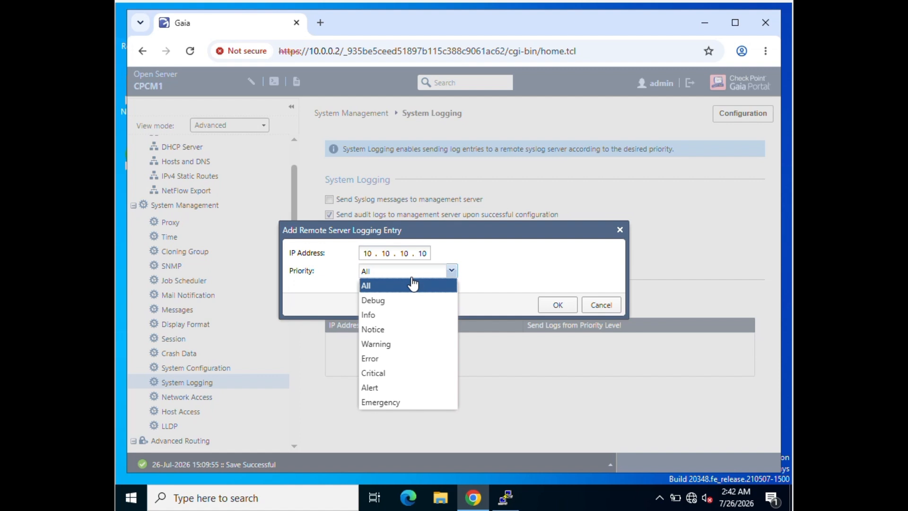
click(400, 285)
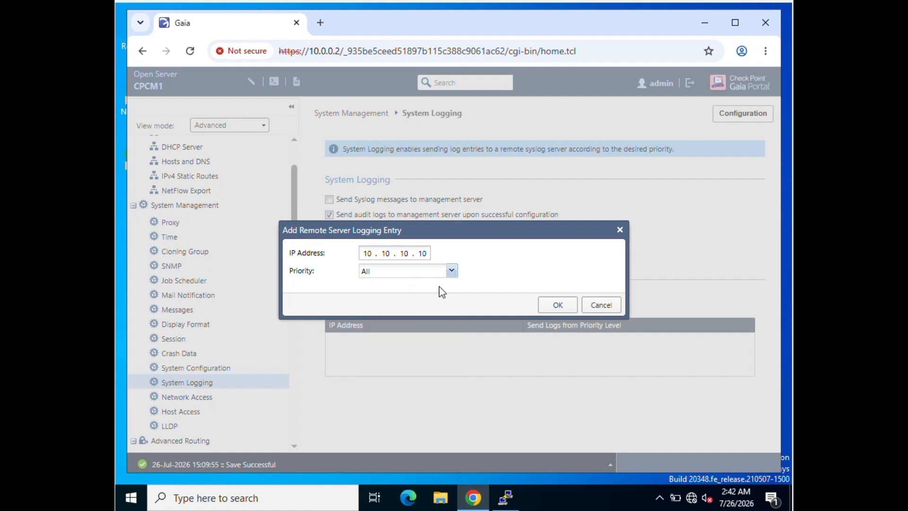
click(597, 305)
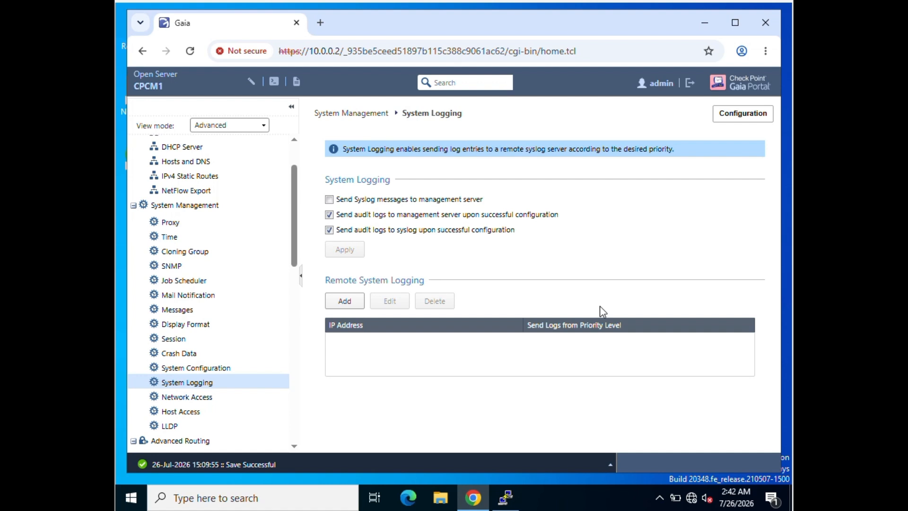
- Add 10.0.0.20 as a remote syslog server
click(343, 303)
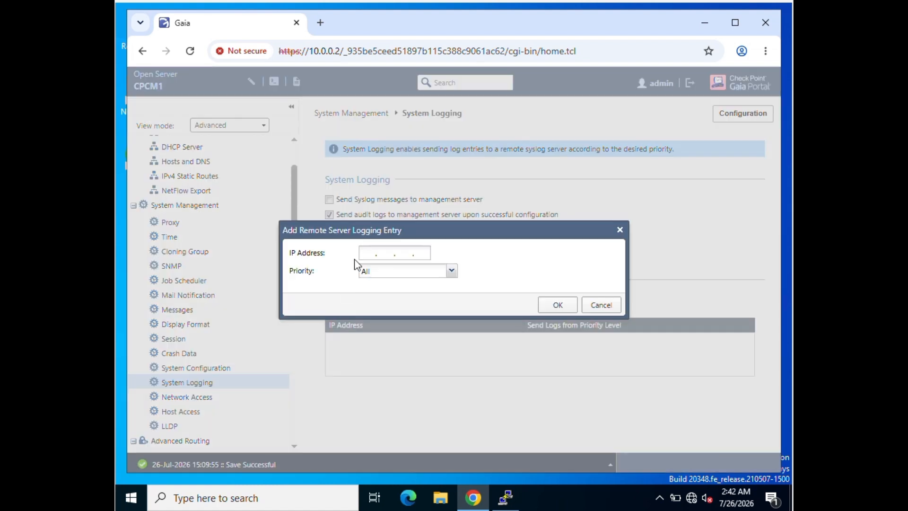
click(367, 254)
text(10 . 0 . 0 . 20)
click(557, 304)
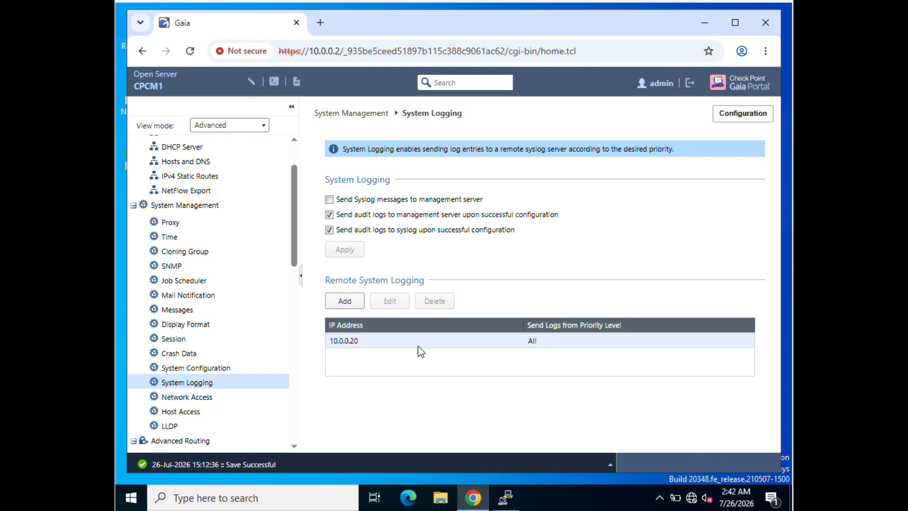
- Edit the 10.0.0.20 server so its priority level is Notice
click(365, 340)
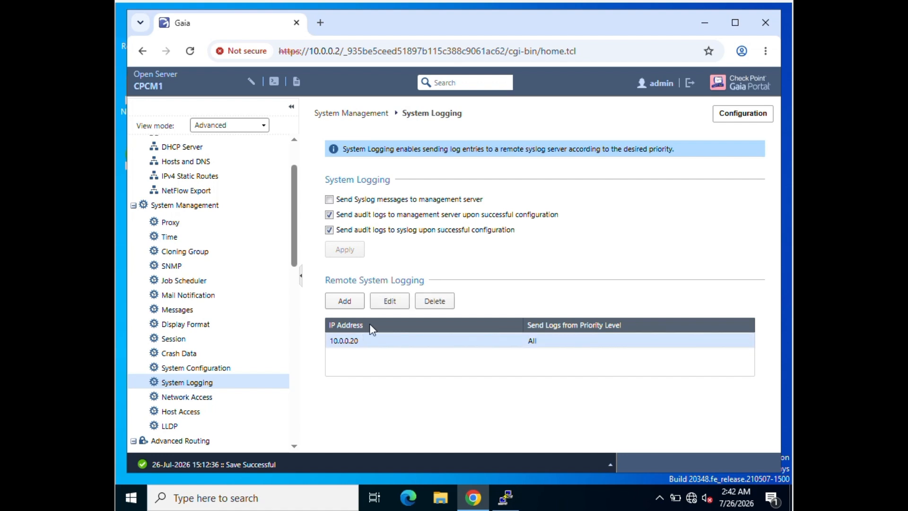
click(387, 301)
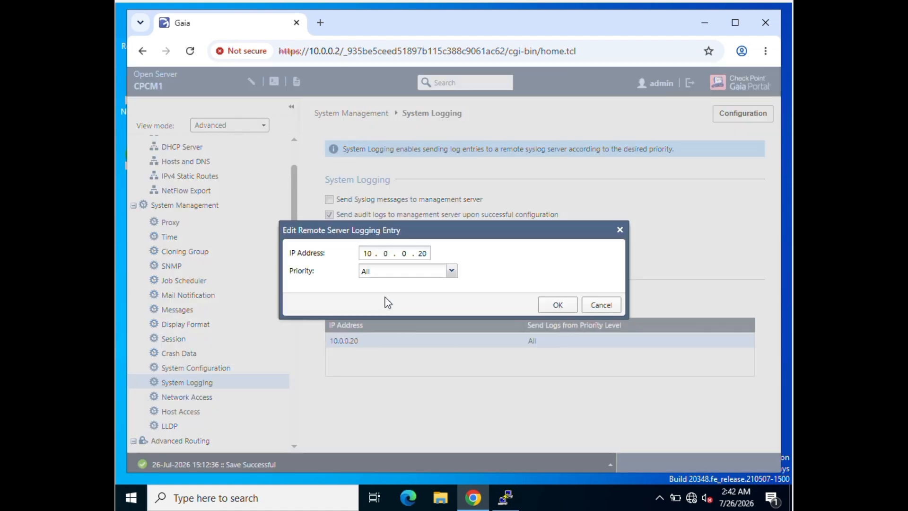
click(450, 271)
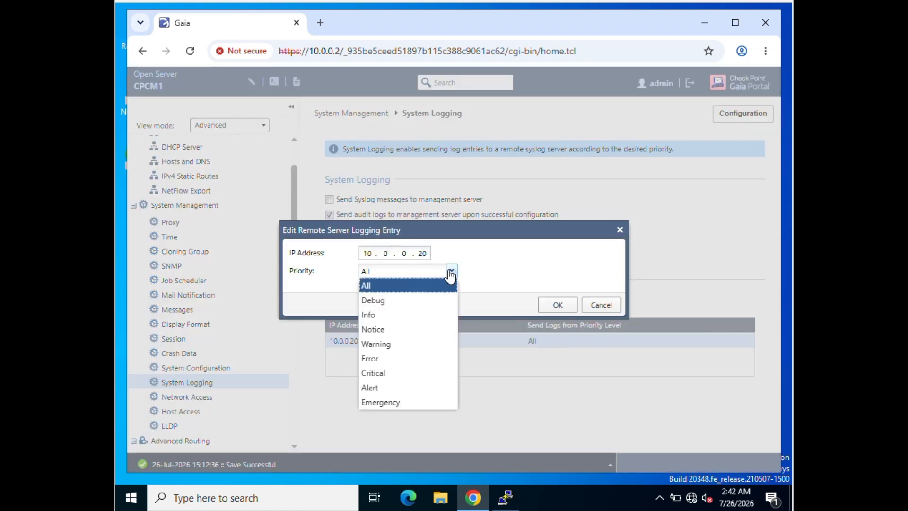
click(397, 333)
click(556, 308)
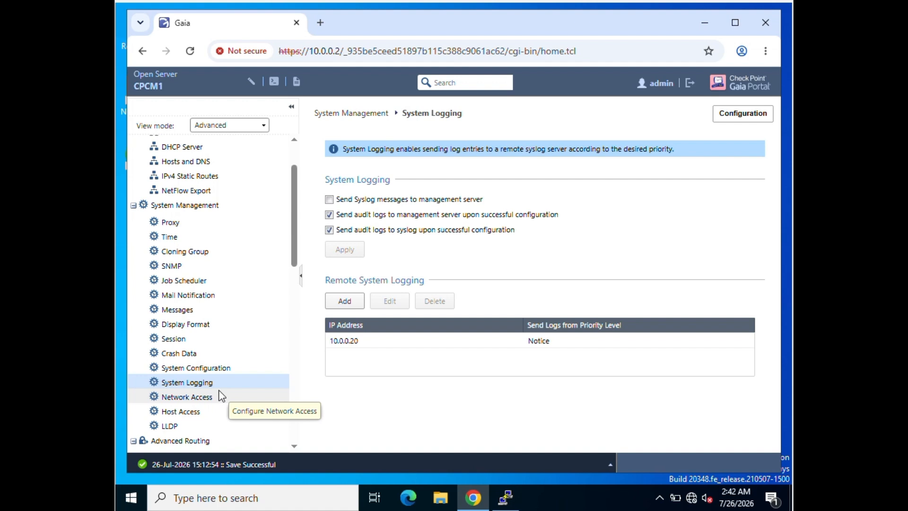
- Go to Network Access > Host Access and review the Allowed Hosts entry permitting any IP
click(200, 401)
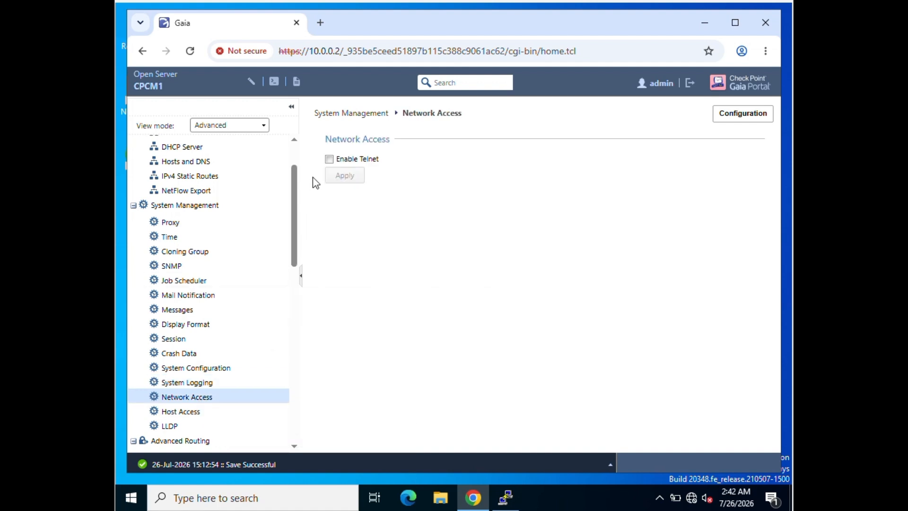
click(218, 412)
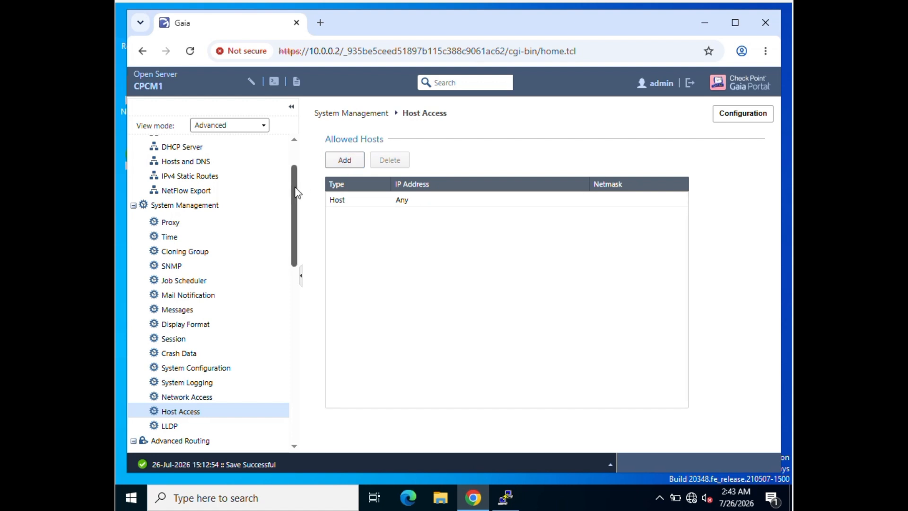
drag(296, 192, 296, 303)
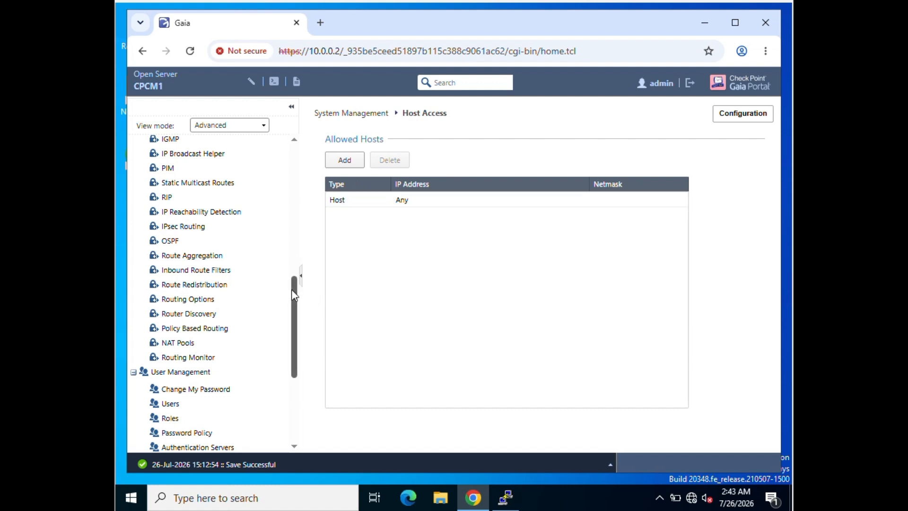
- Browse Change My Password and Users, cancel a new user, then list adminRole, cloningAdminRole and monitorRole
drag(293, 293, 288, 312)
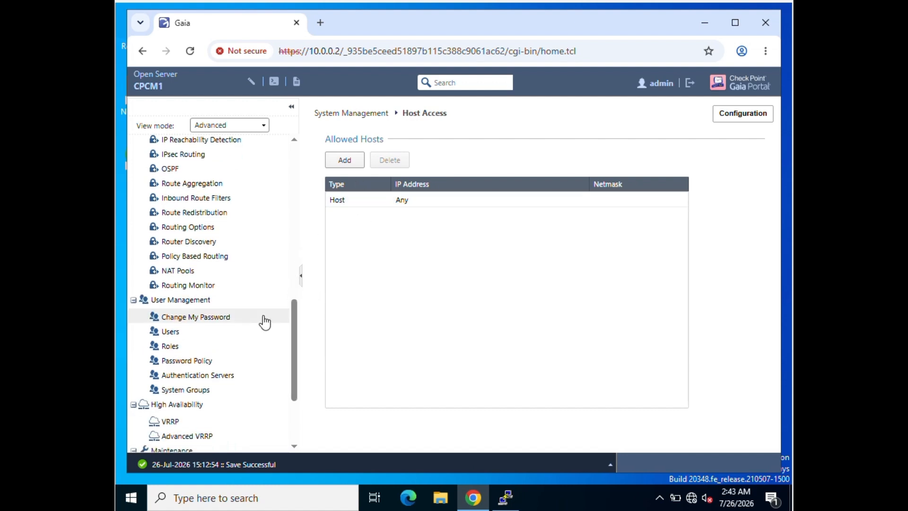
click(199, 324)
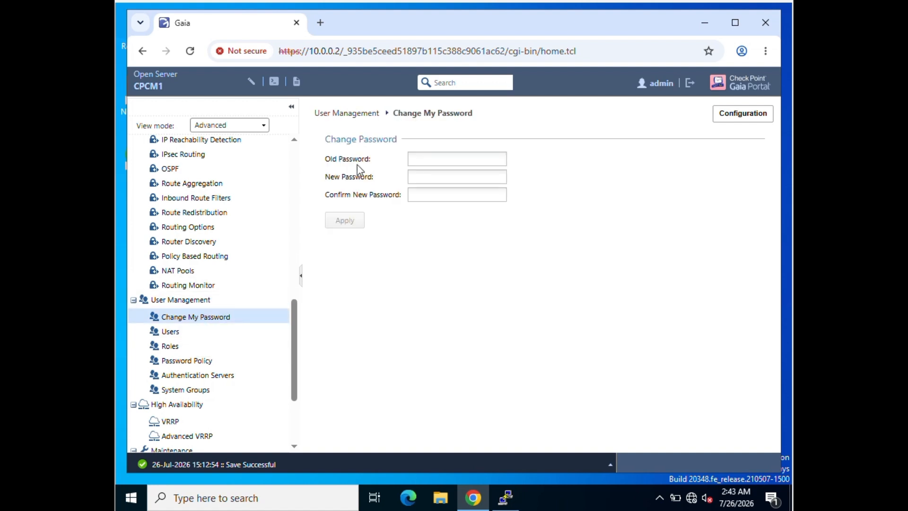
click(198, 336)
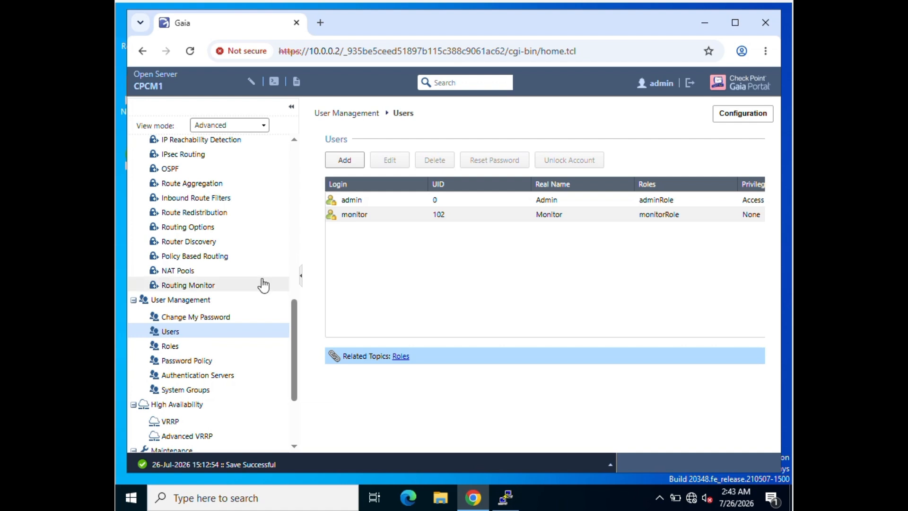
click(341, 165)
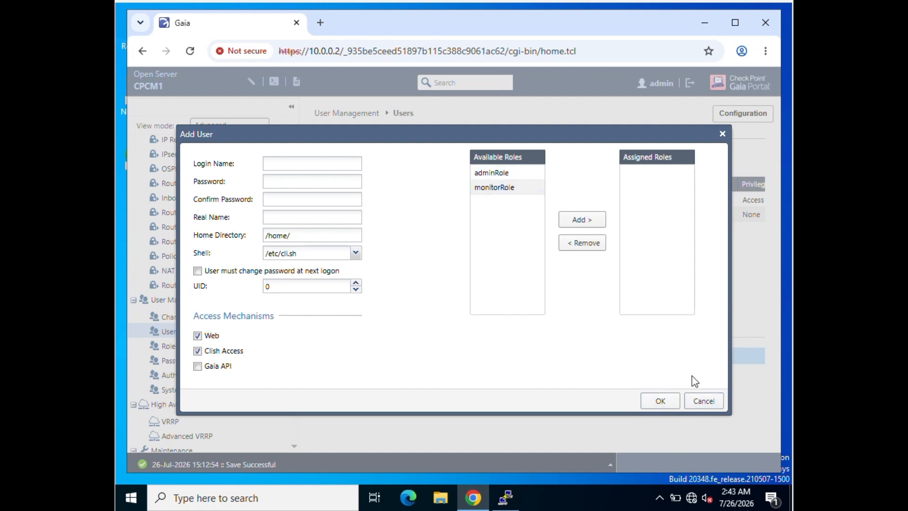
click(704, 402)
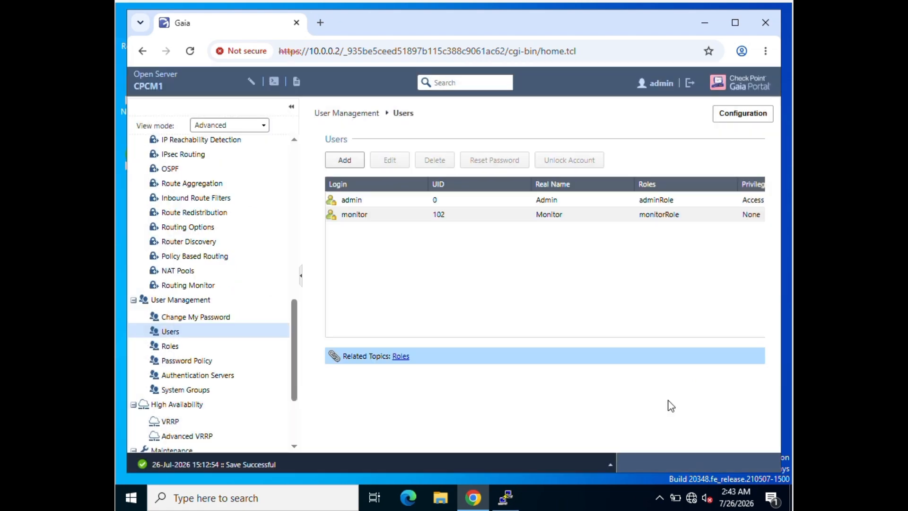
click(176, 349)
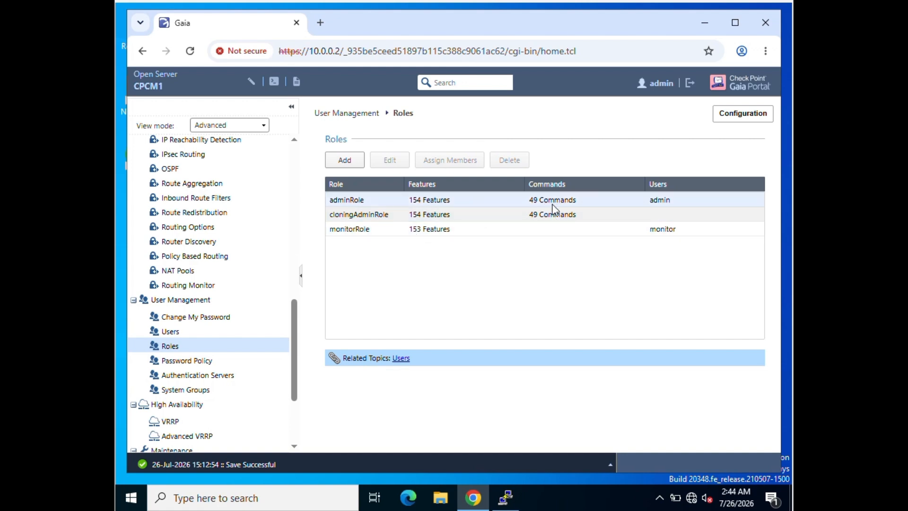
- Start a new role and search its feature list for network and monitoring features
click(344, 160)
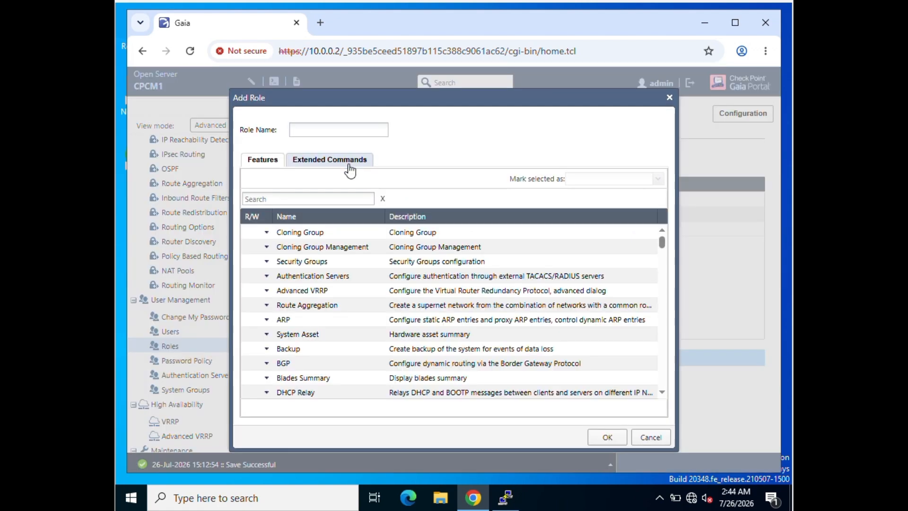
click(311, 129)
text(Net)
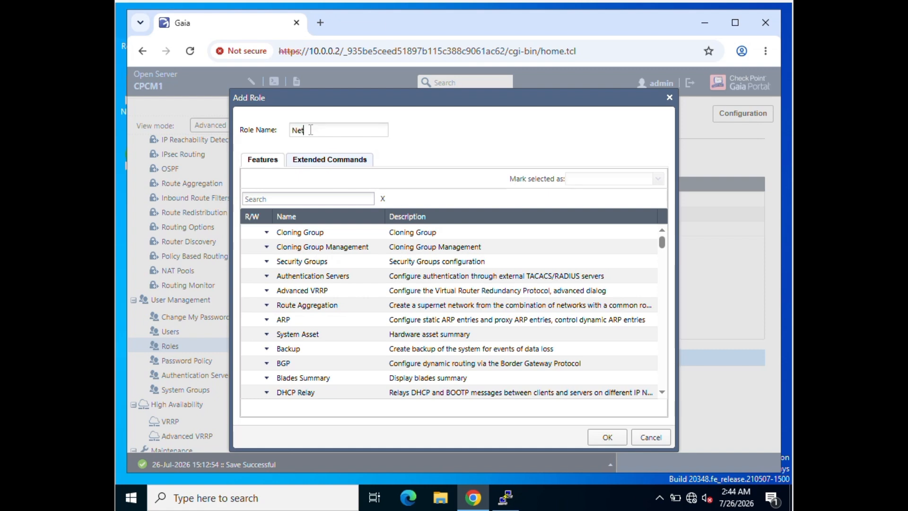
text(workadmin)
click(254, 198)
text(network)
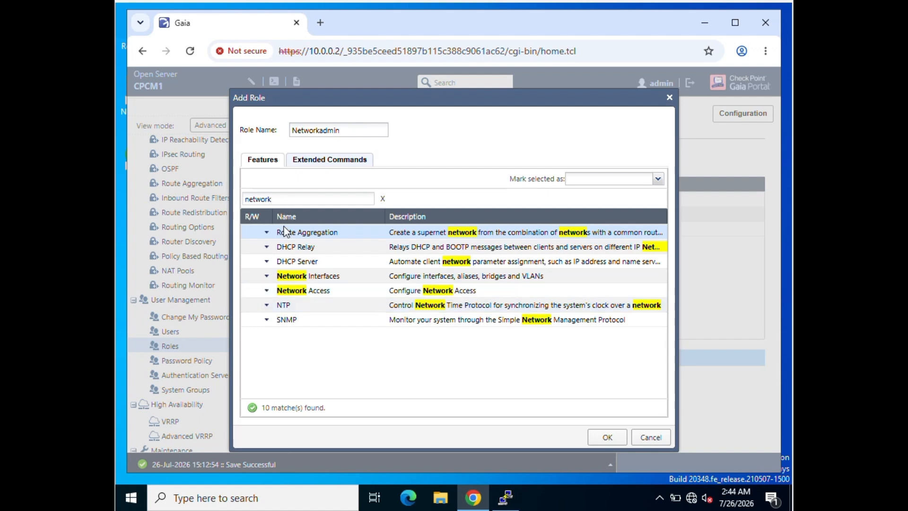
click(266, 246)
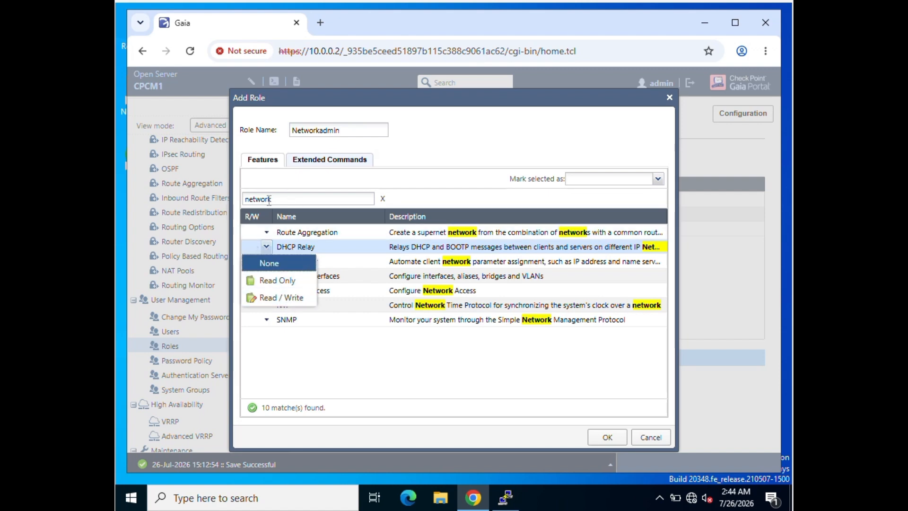
double_click(268, 199)
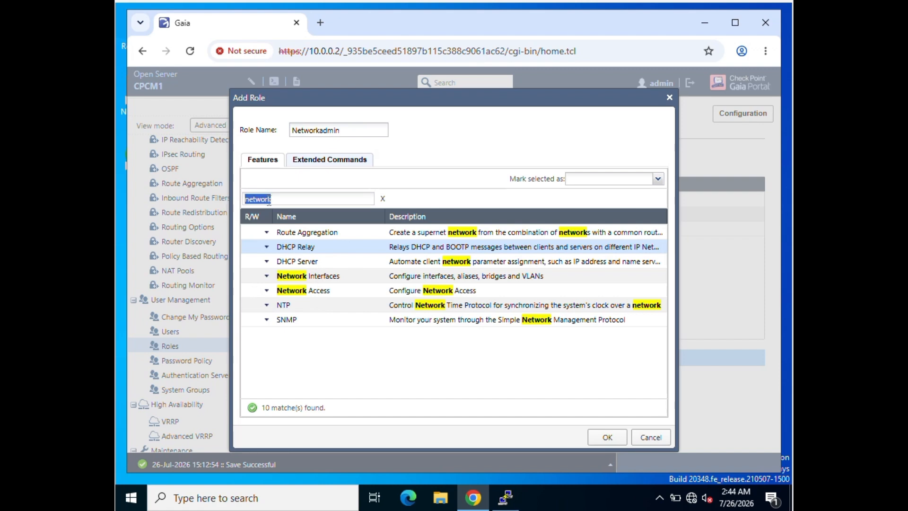
text(monito)
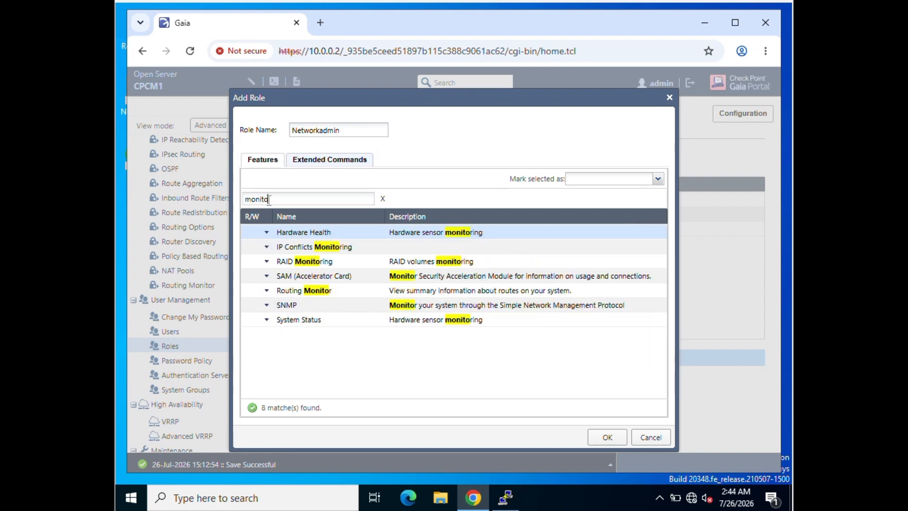
- Give Routing Monitor, Hardware Health and System Status read-only permission
click(267, 291)
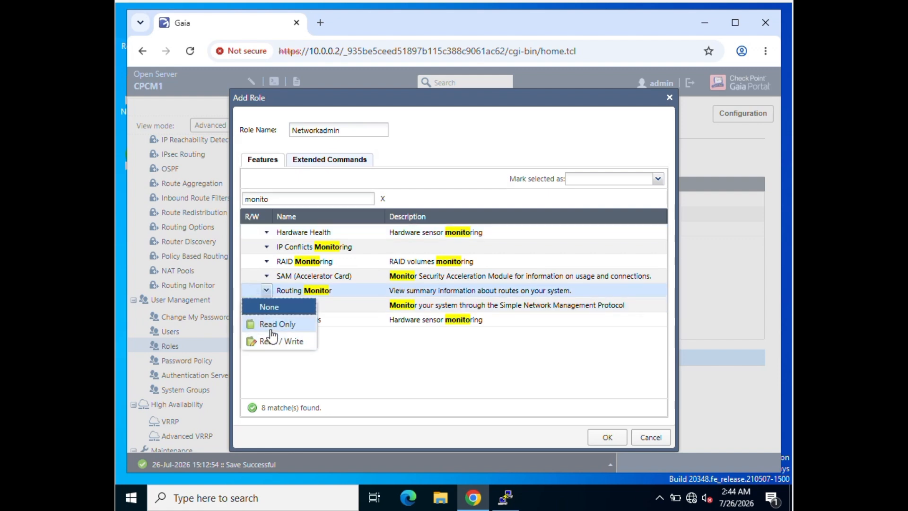
click(272, 324)
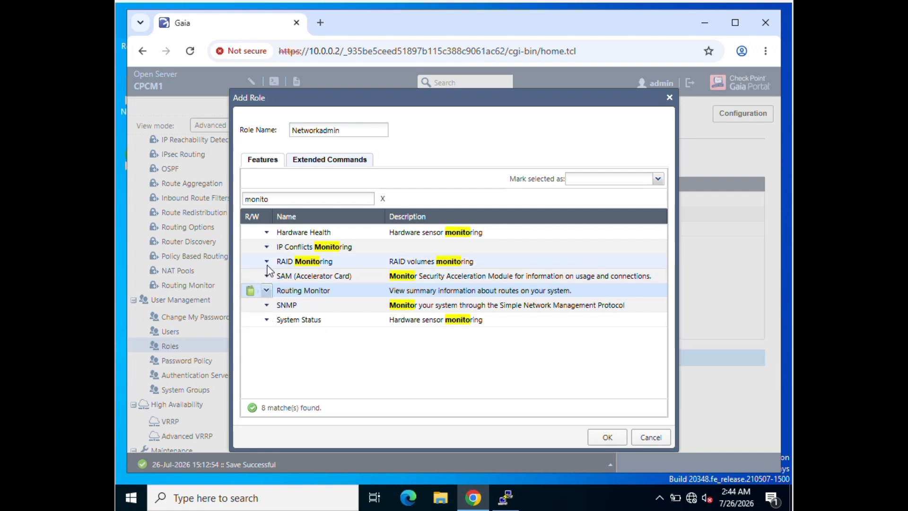
click(267, 232)
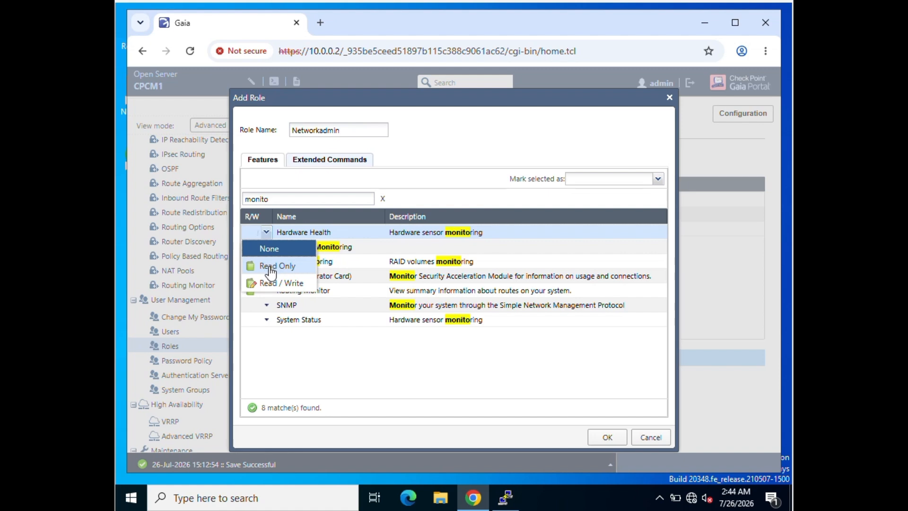
click(270, 269)
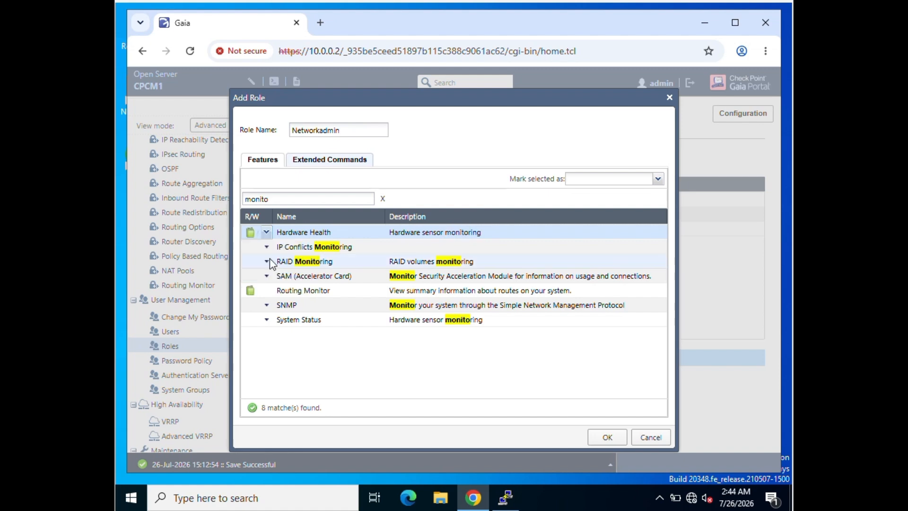
click(267, 319)
click(269, 357)
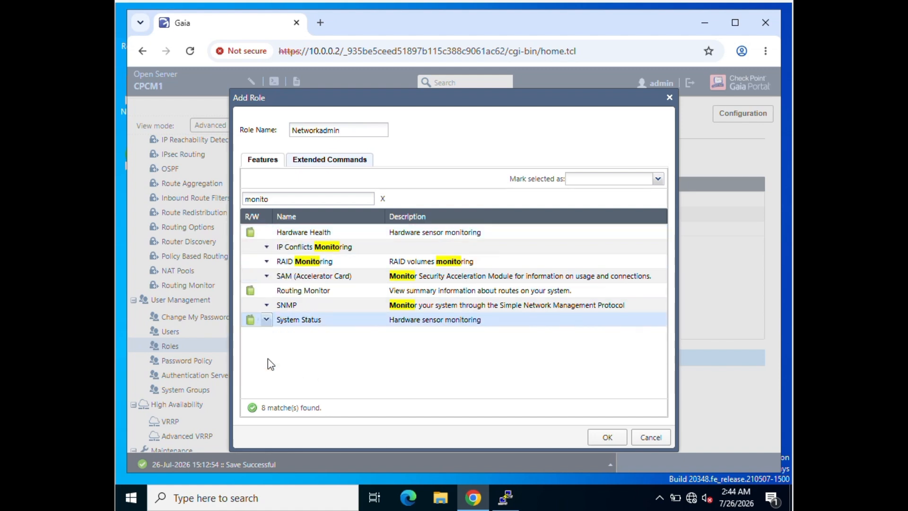
- Name the role Monitoring and save it
double_click(328, 131)
text(Monitoring)
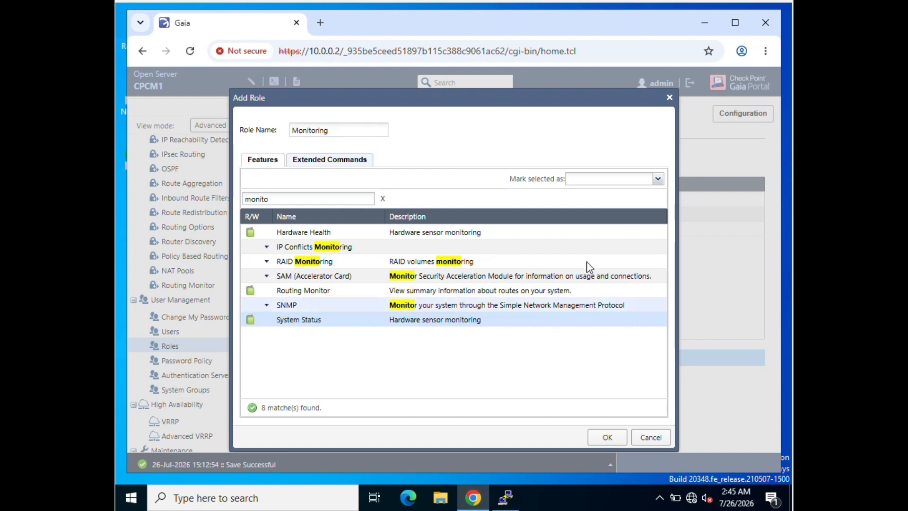
click(607, 436)
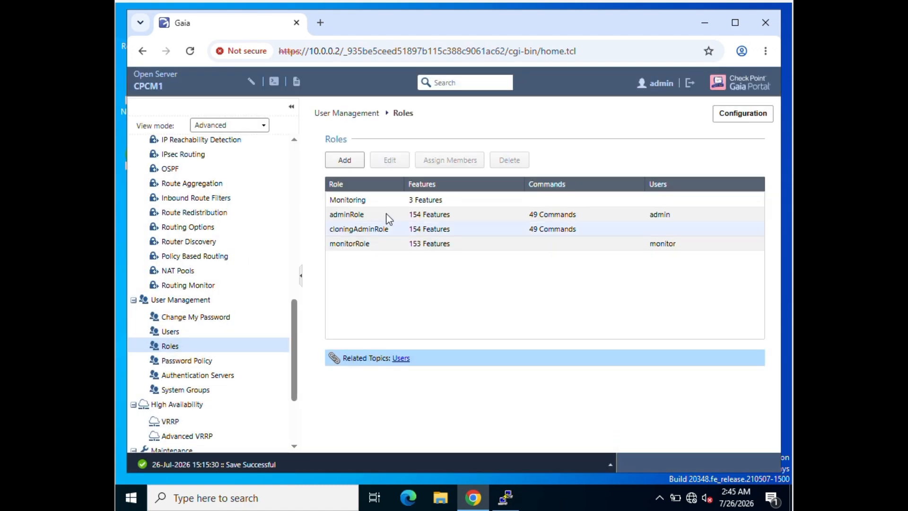
- Check the new Monitoring role, then start a new user with login name monitoringteam
click(367, 200)
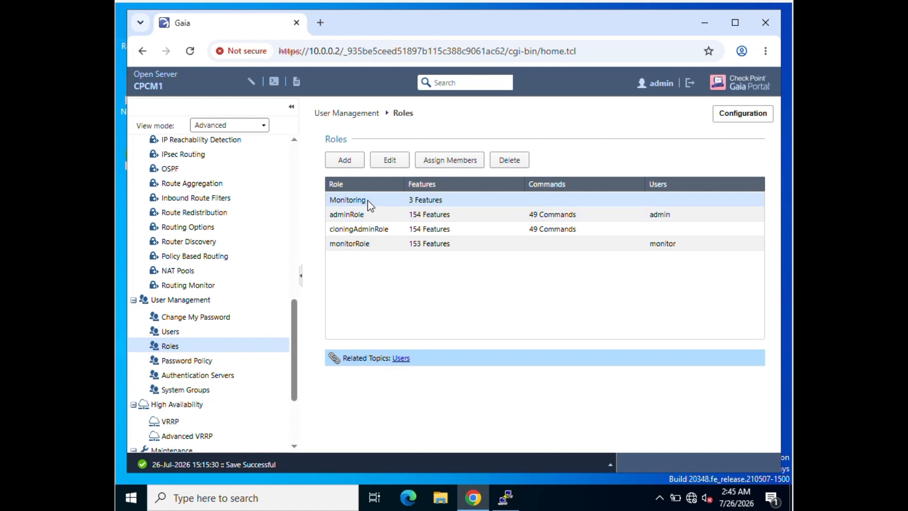
click(190, 335)
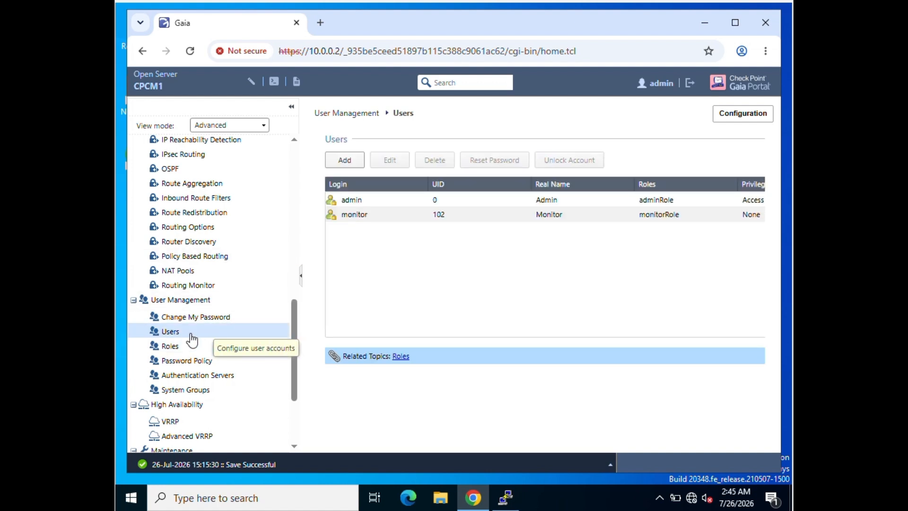
click(343, 160)
click(313, 167)
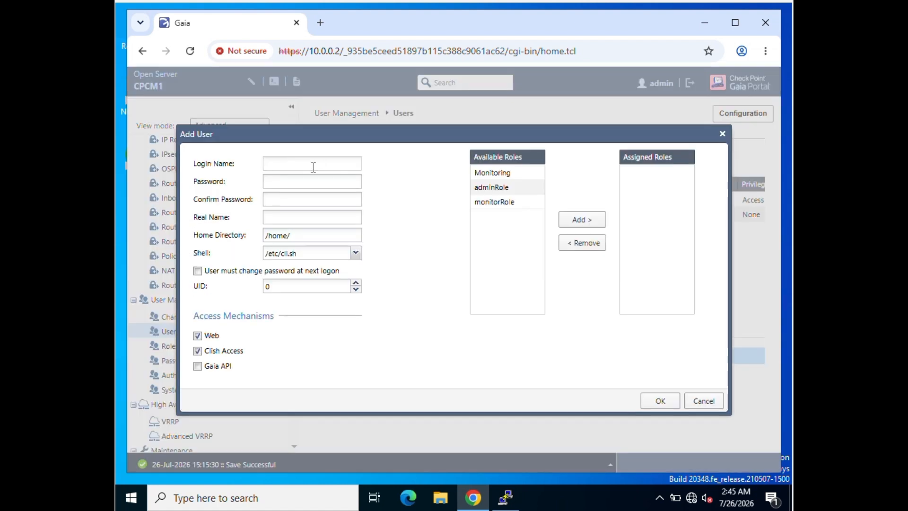
text(monitoringte)
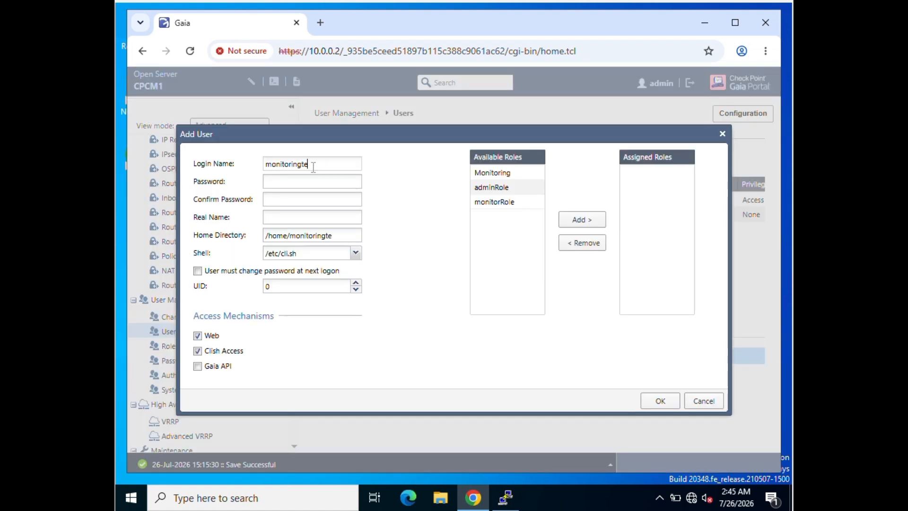
text(am)
- Enter and confirm the user's password and assign monitorRole
click(299, 186)
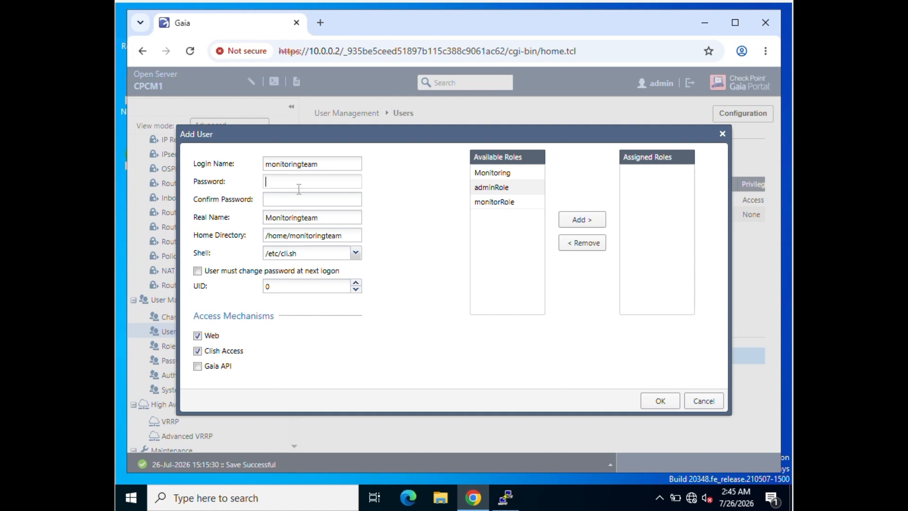
text(vpn)
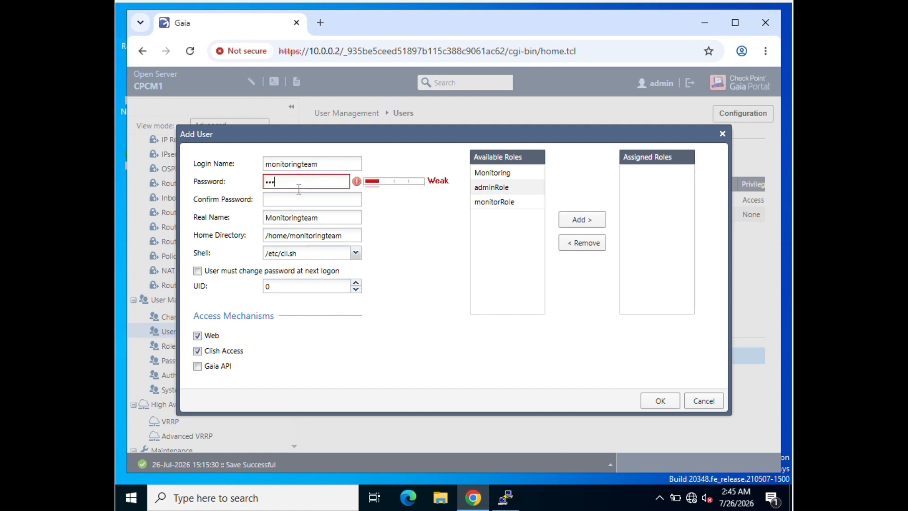
text(•••••••)
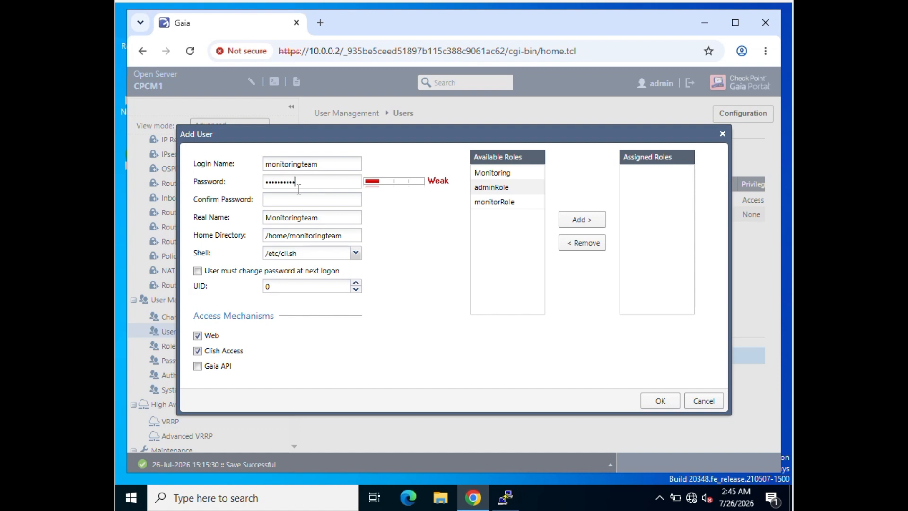
click(289, 204)
text(vp)
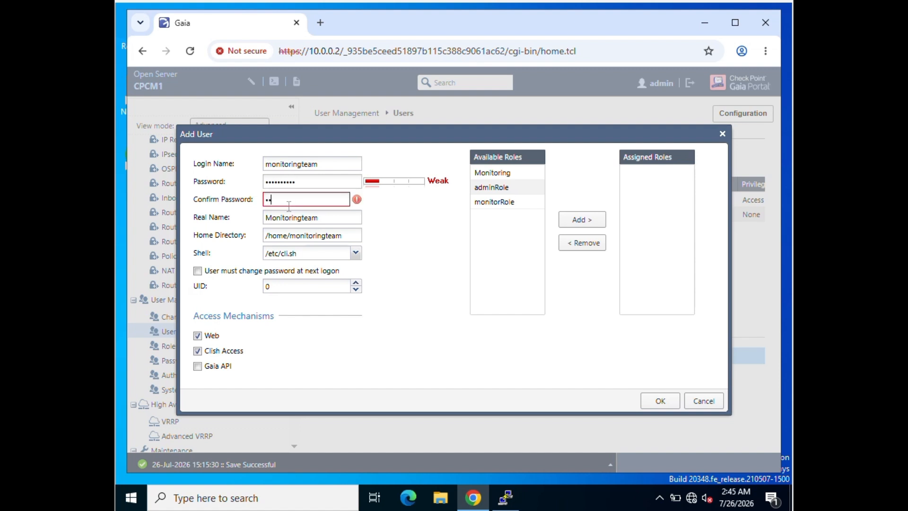
text(n•••••••)
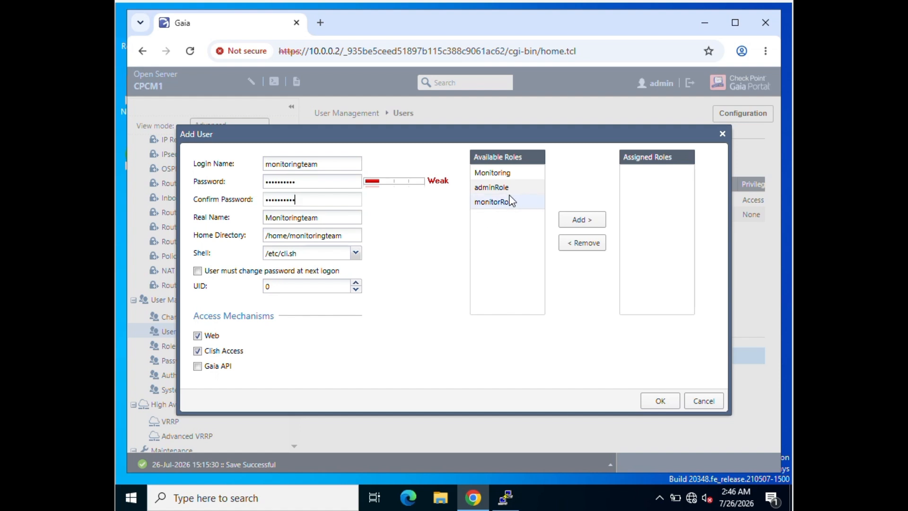
click(492, 202)
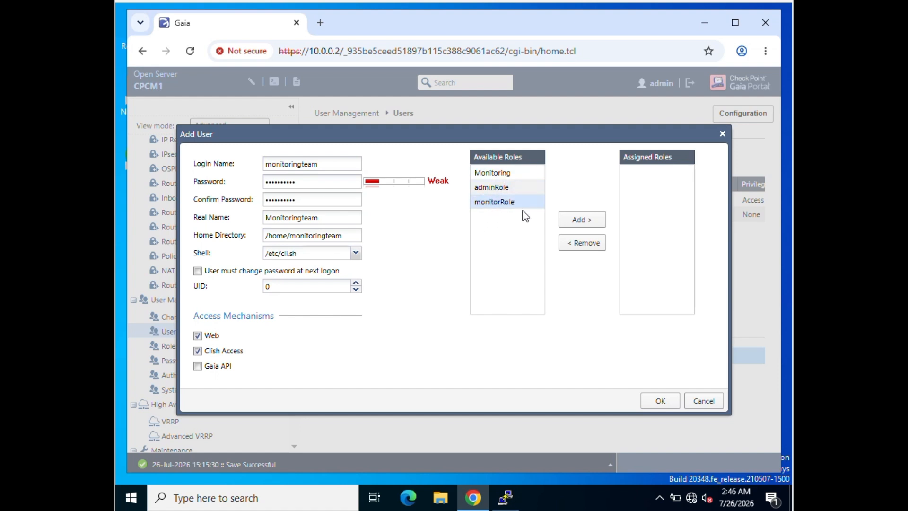
click(594, 233)
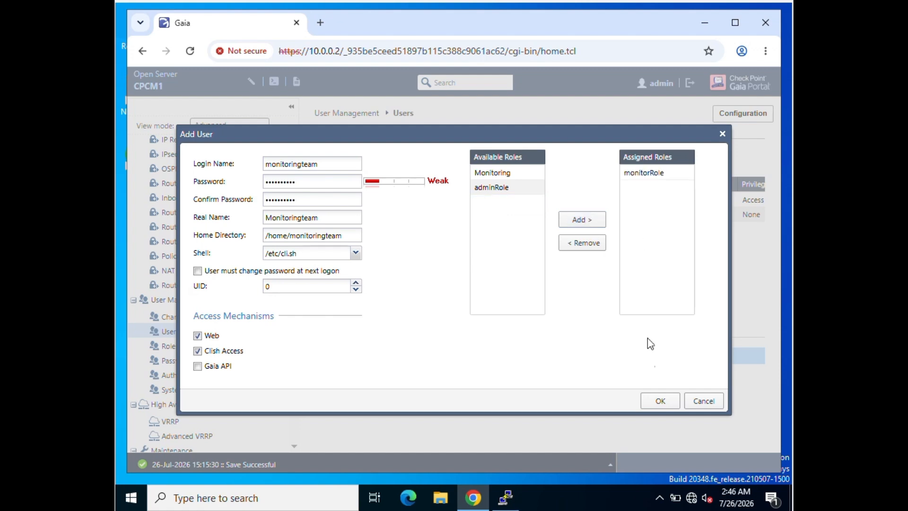
- Replace the password rejected as too weak with a stronger one and save the user
click(657, 402)
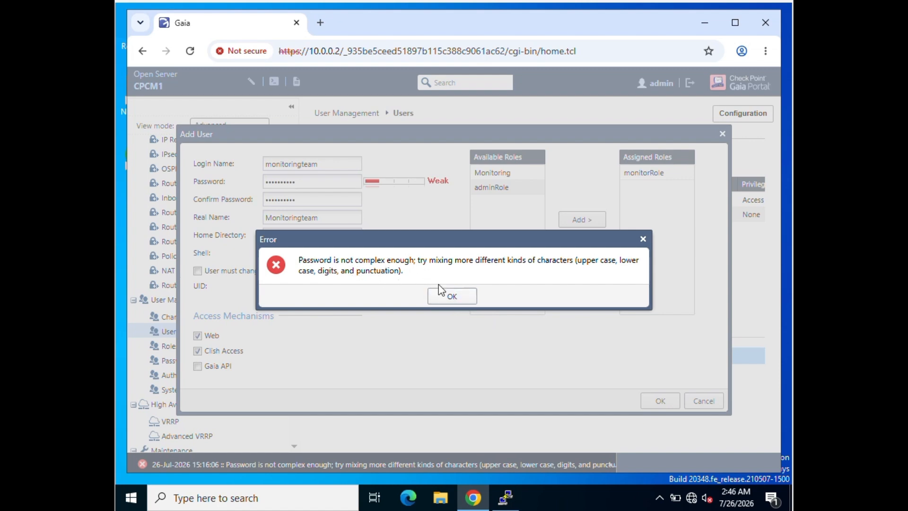
click(467, 299)
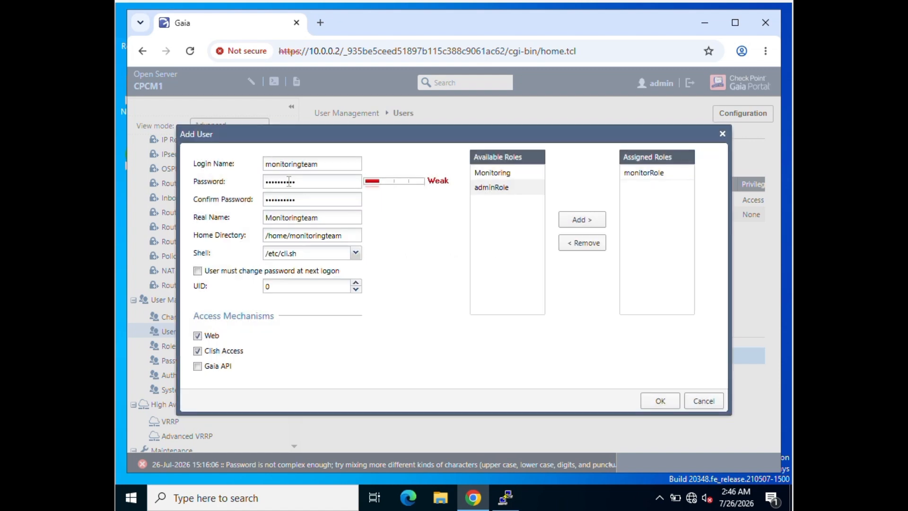
click(288, 181)
double_click(288, 181)
text(••••••••)
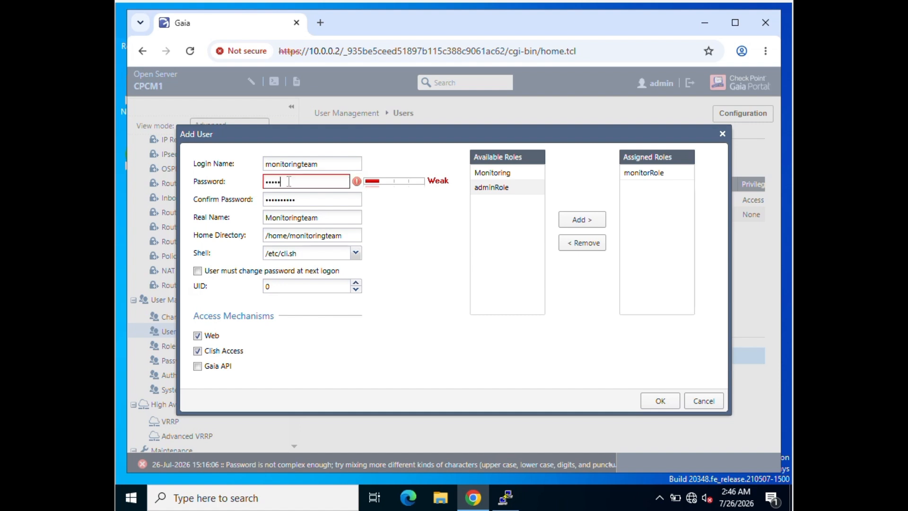
key(Tab)
text(•••••)
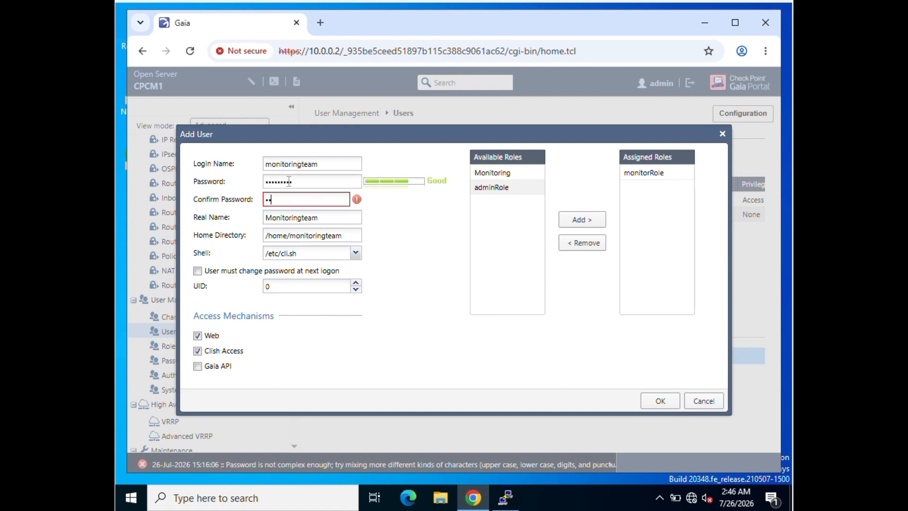
text(•)
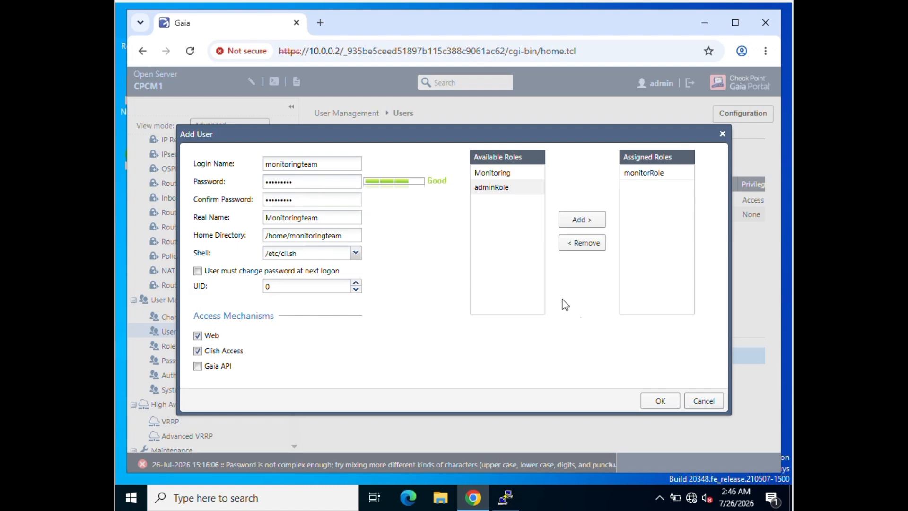
click(660, 403)
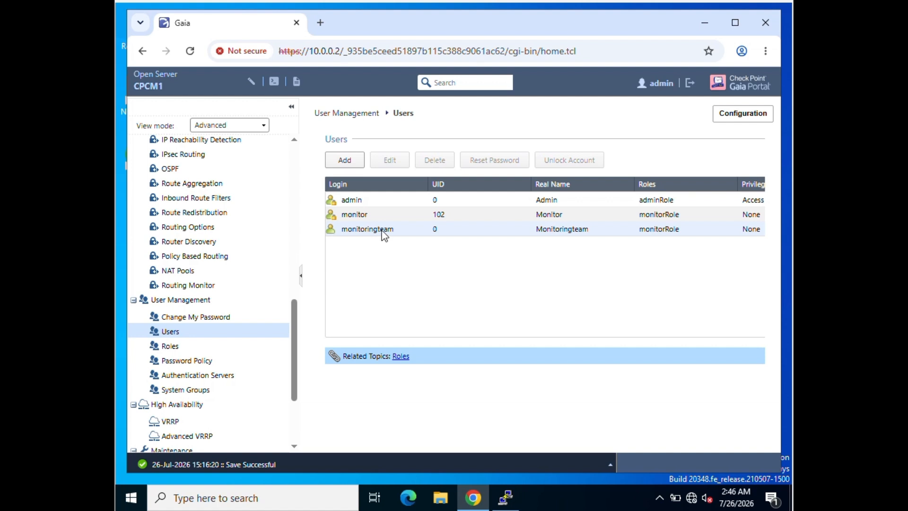
- In a new browser tab, load the Gaia login page and sign in as monitoringteam
click(321, 23)
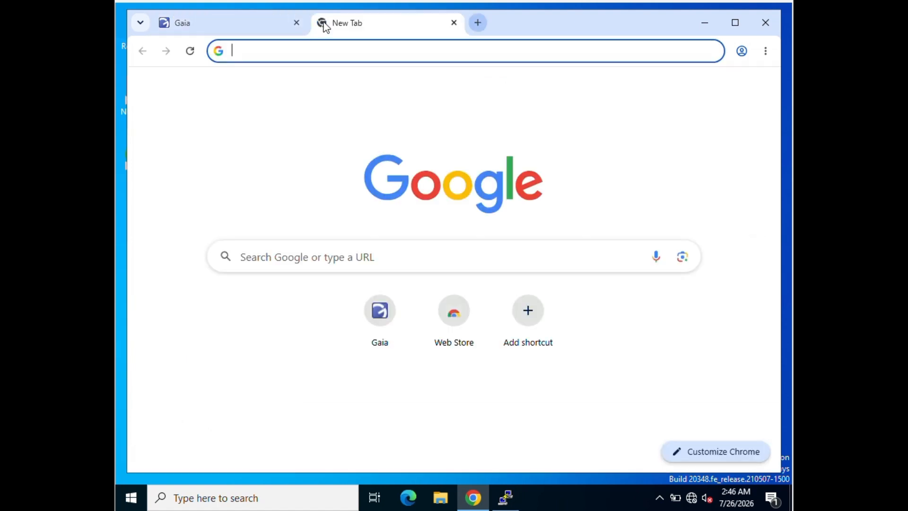
text(10)
key(Return)
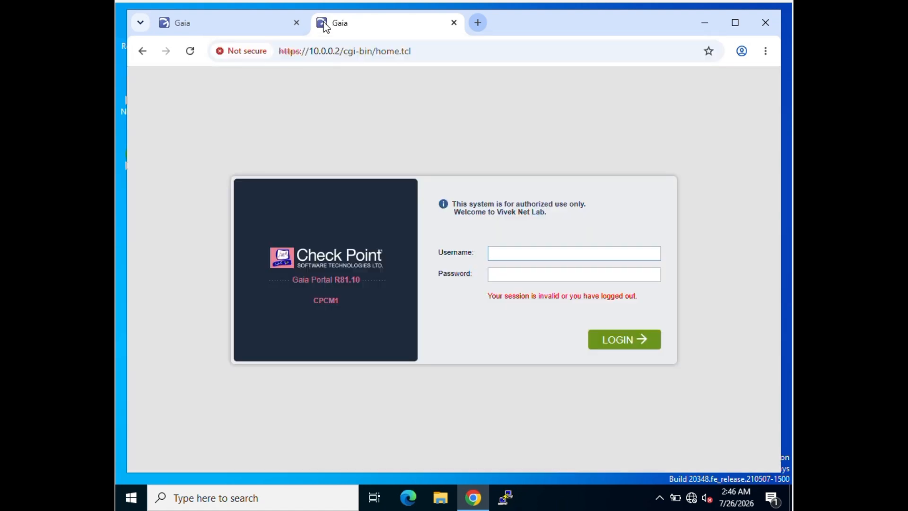
text(monitoringteam)
key(Tab)
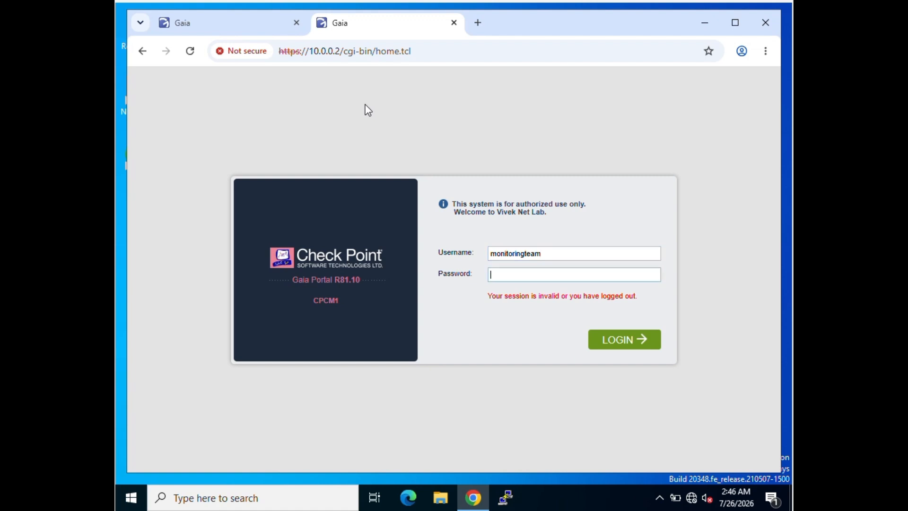
text(*********)
key(Return)
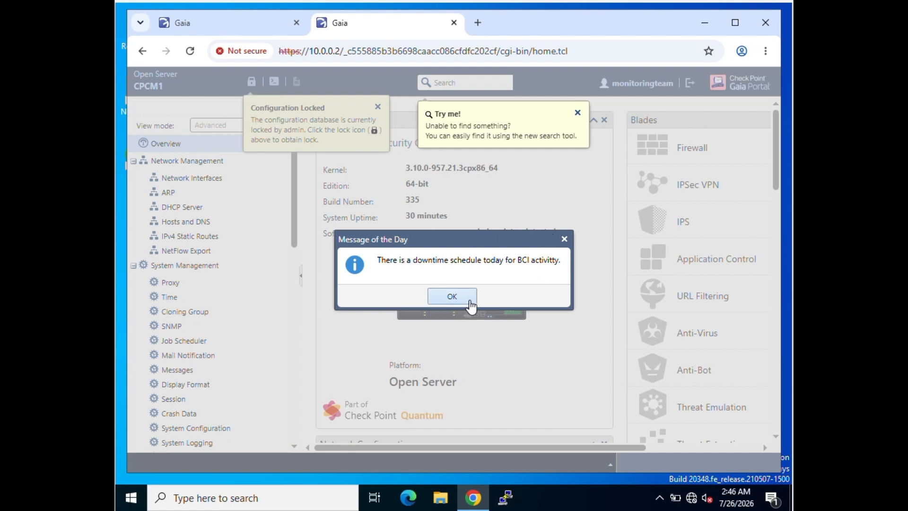
- Dismiss the message of the day and take over the configuration lock from the Time page
click(452, 296)
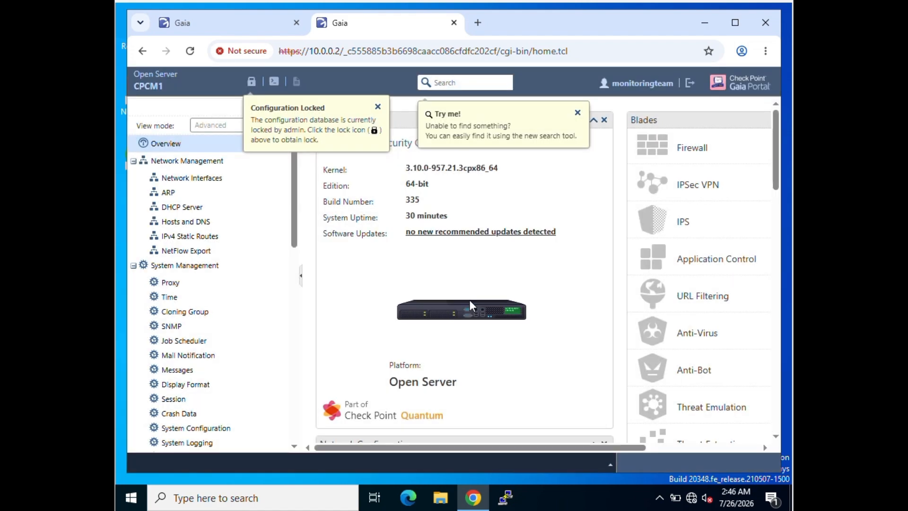
click(378, 107)
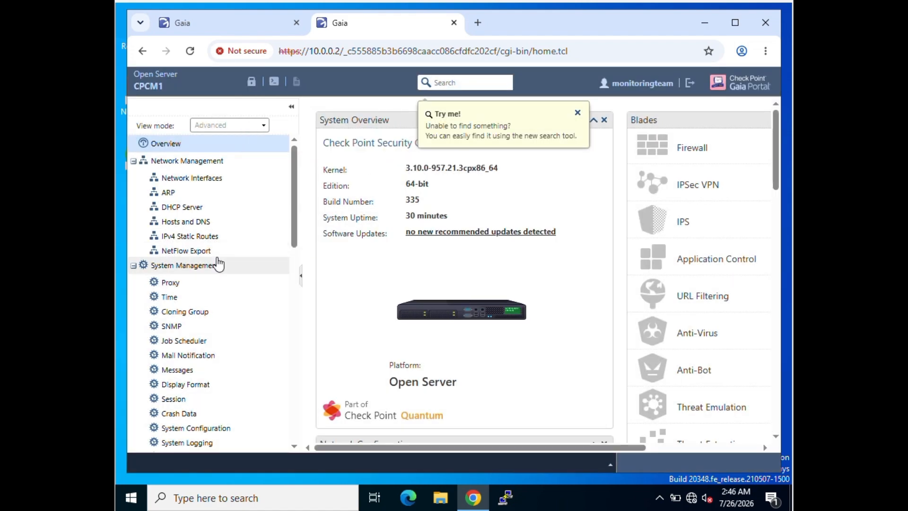
scroll(213, 271, down, 1)
click(180, 275)
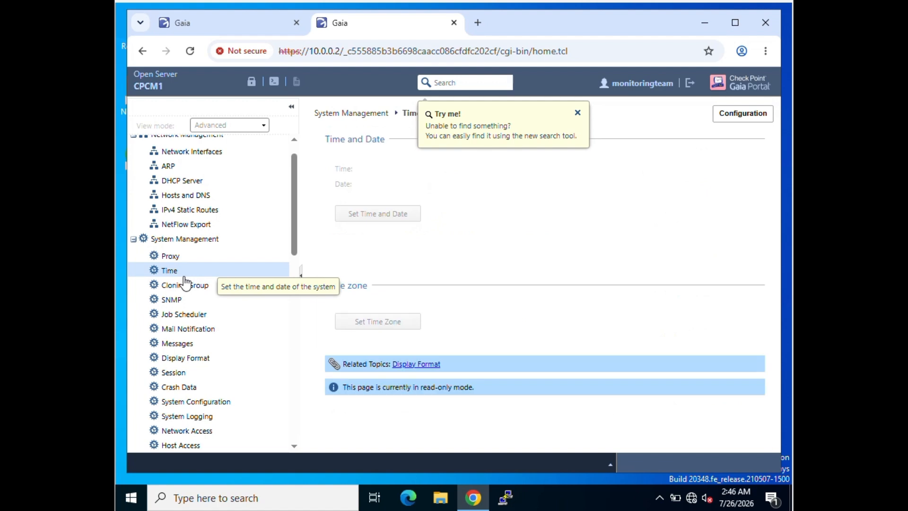
click(251, 82)
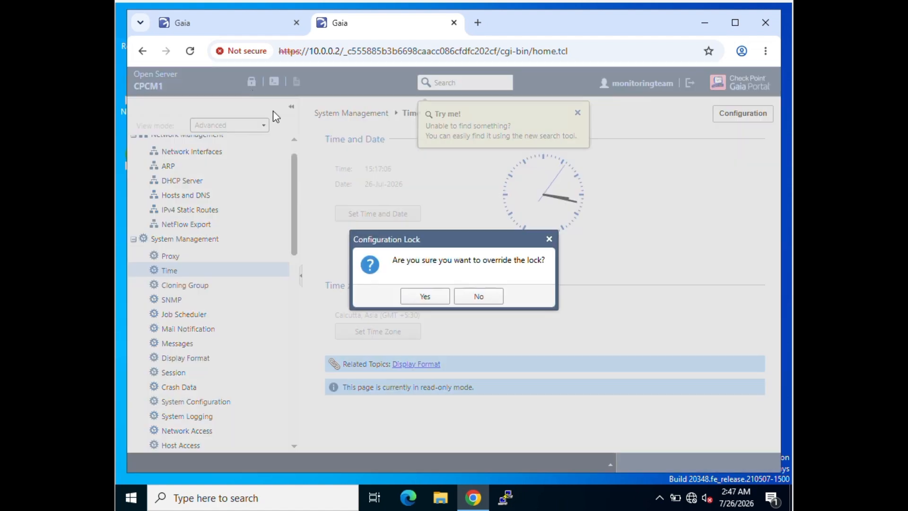
click(424, 303)
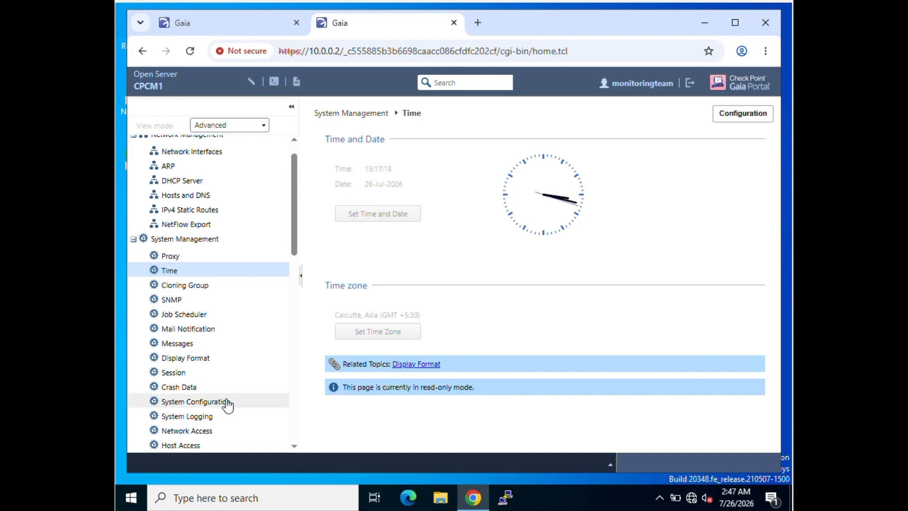
- Confirm the System Configuration, Job Scheduler and Display Format pages are read-only
scroll(212, 354, down, 1)
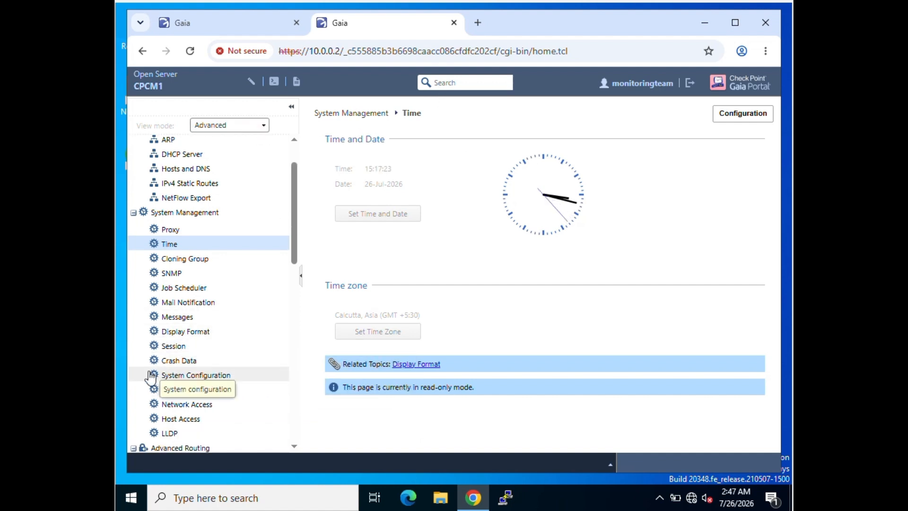
click(180, 375)
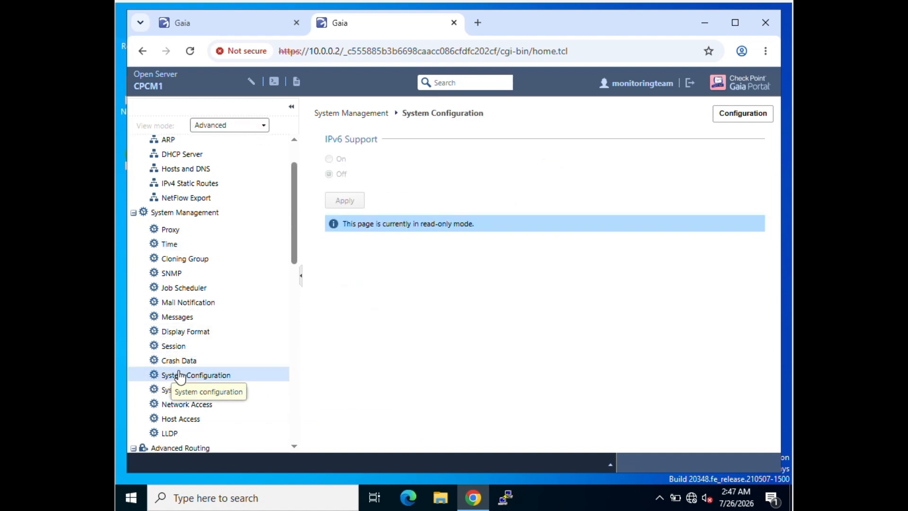
click(191, 288)
click(190, 331)
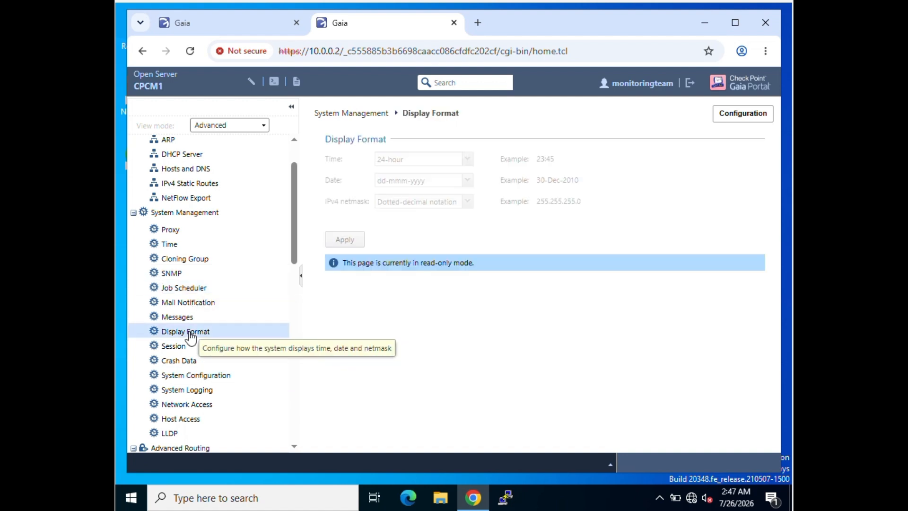
click(450, 84)
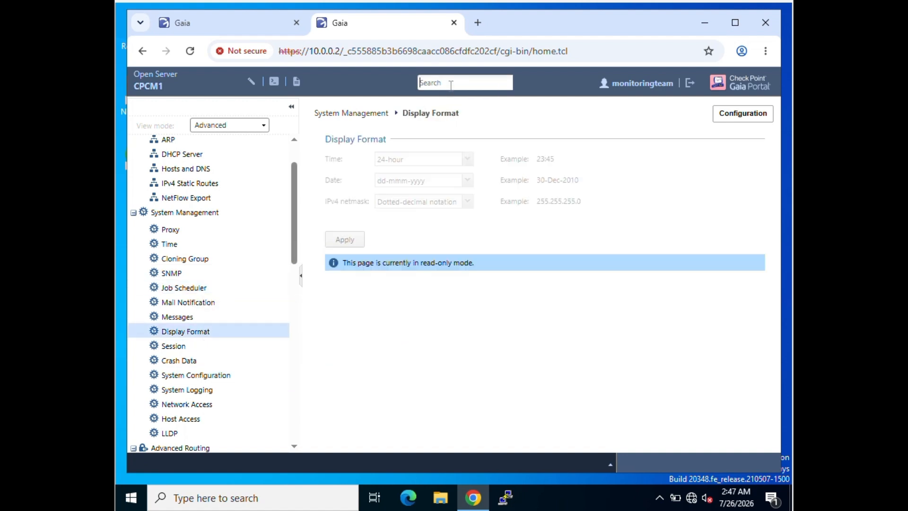
- Search for 'monitoring', open Network Interfaces and view its live interface Monitoring counters
text(hardwa)
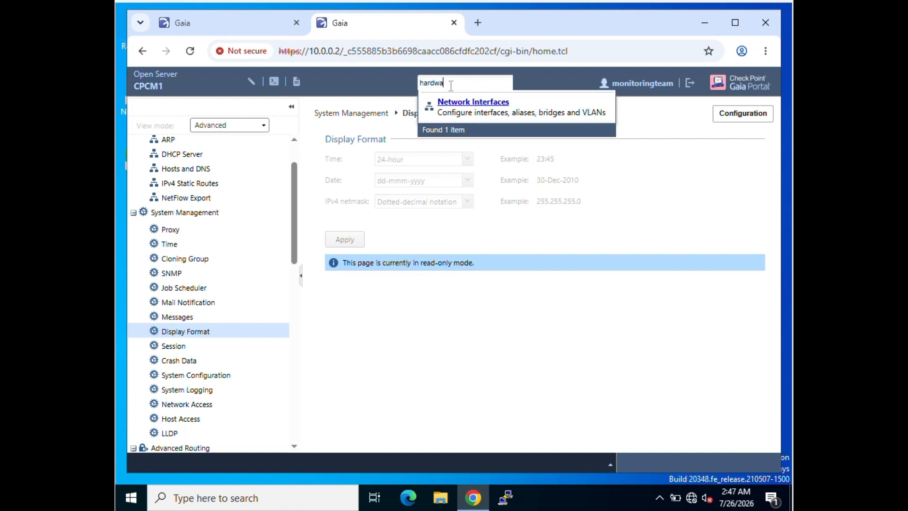
text(re)
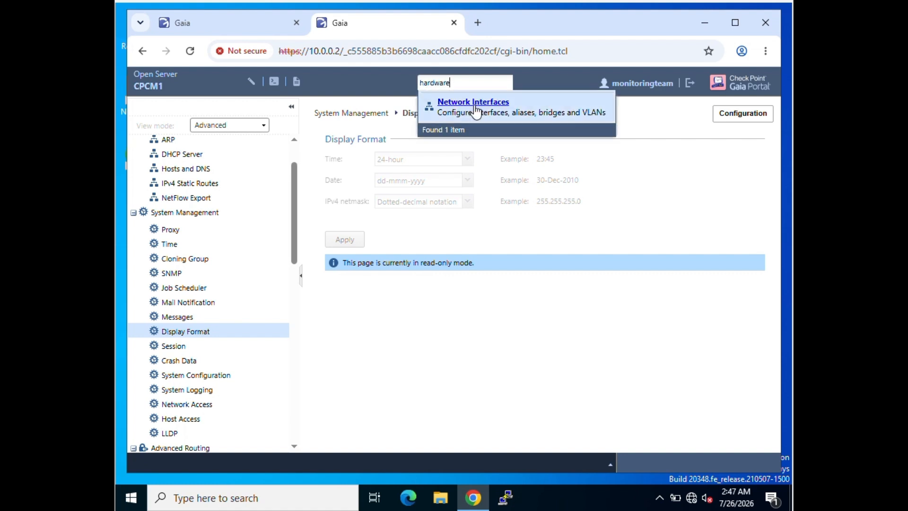
key(BackSpace)
key(BackSpace)
key(BackSpace)
key(BackSpace)
key(BackSpace)
key(BackSpace)
key(BackSpace)
key(BackSpace)
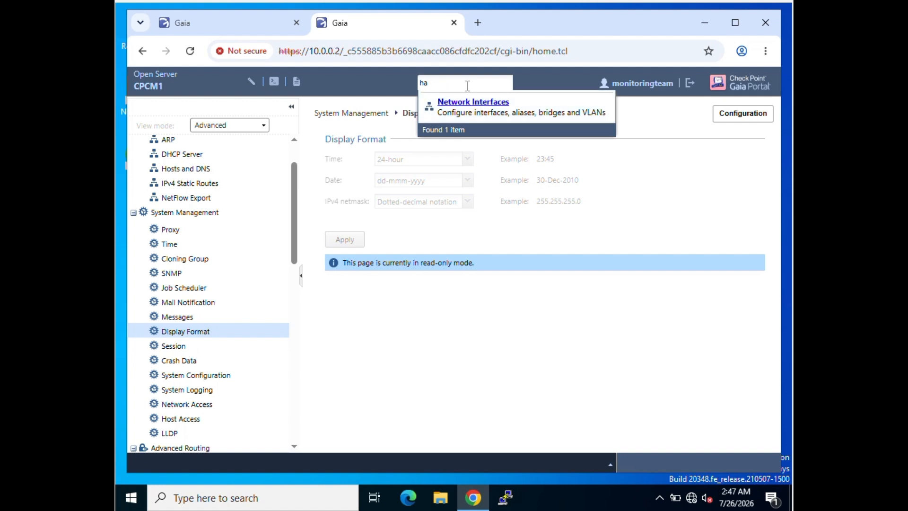
text(monitoring)
click(465, 102)
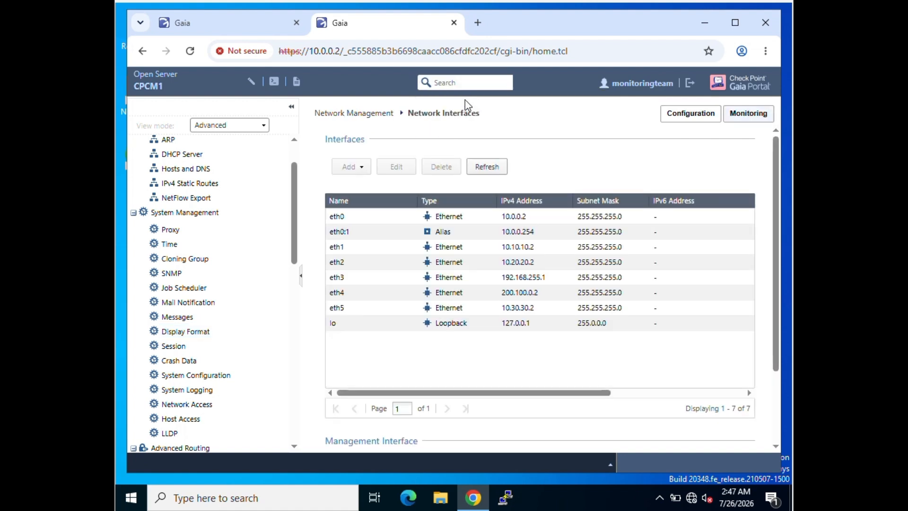
scroll(219, 296, down, 3)
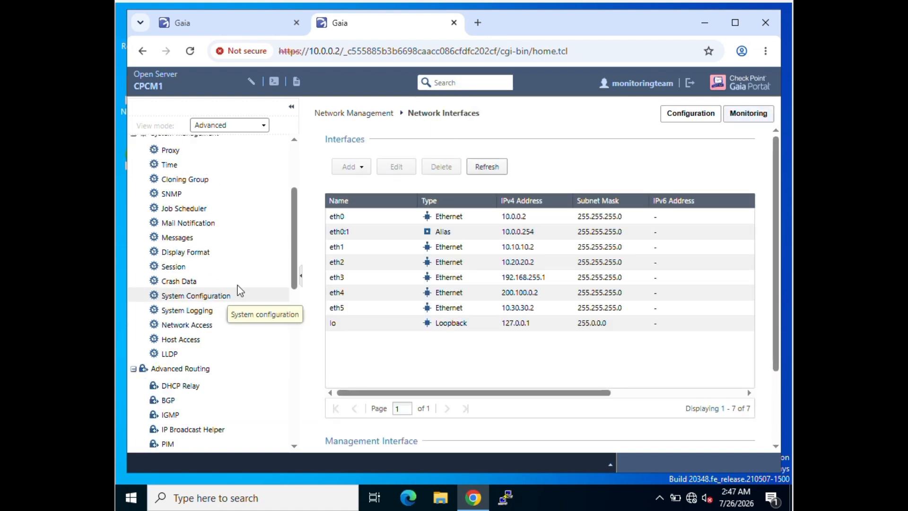
scroll(227, 274, up, 3)
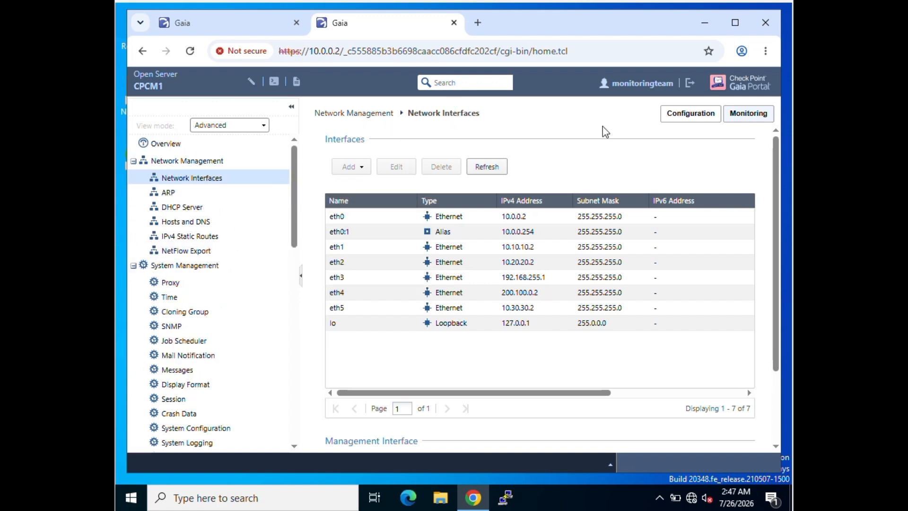
click(745, 122)
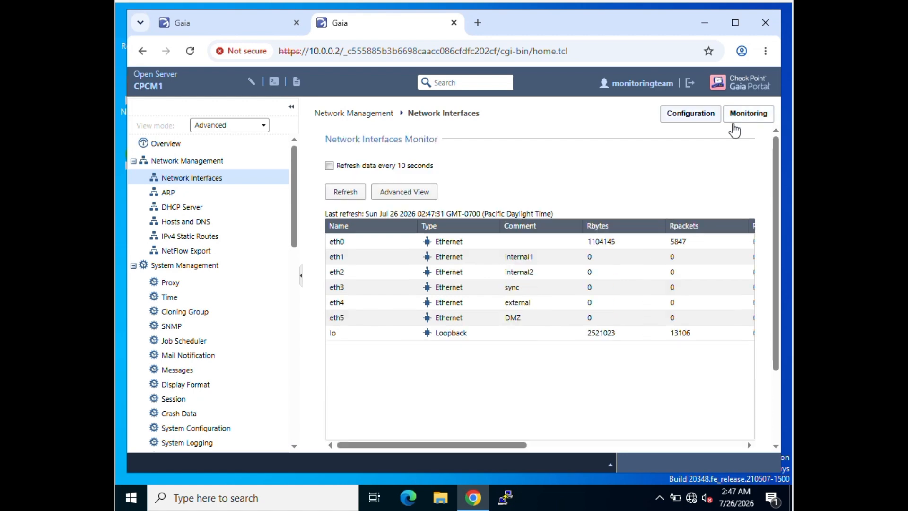
click(764, 51)
click(515, 405)
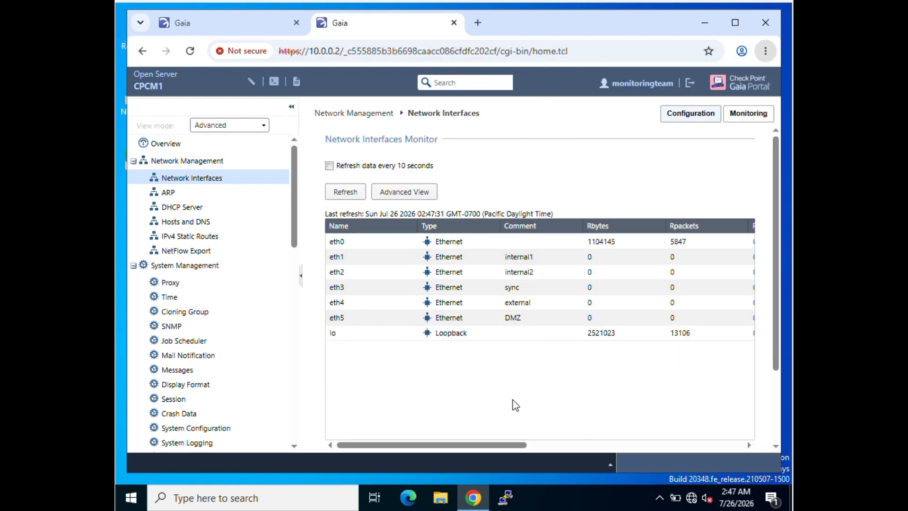
- Close the monitoring user's tab, select monitoringteam in Users, and go to Messages
click(454, 23)
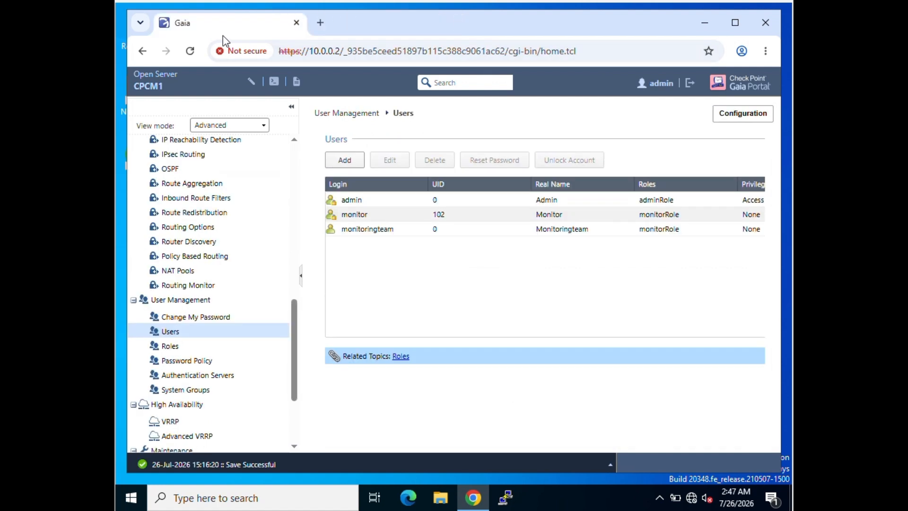
click(367, 232)
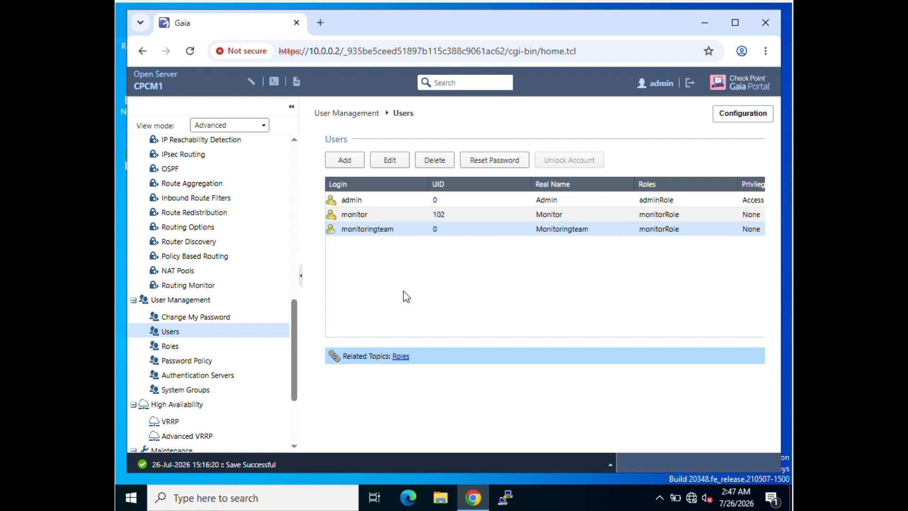
scroll(228, 247, up, 10)
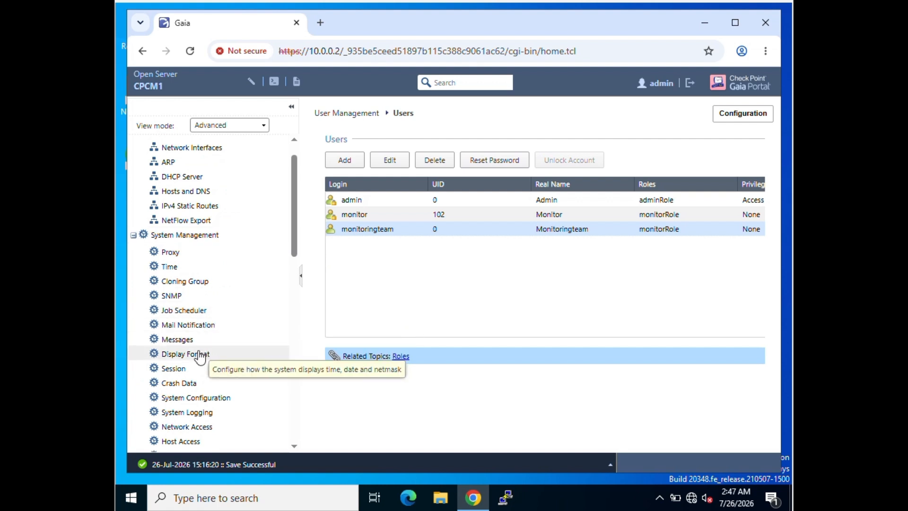
click(198, 338)
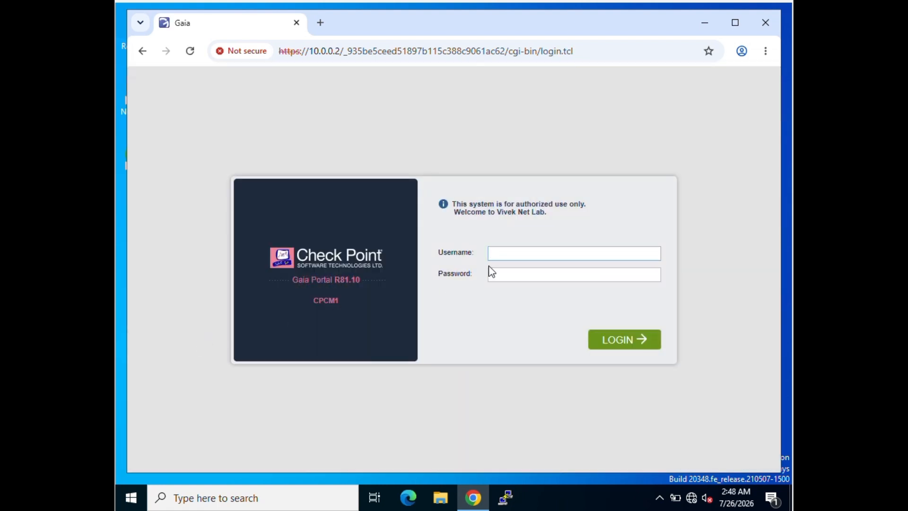
- Log back in as admin with the administrator password
text(admin)
key(Tab)
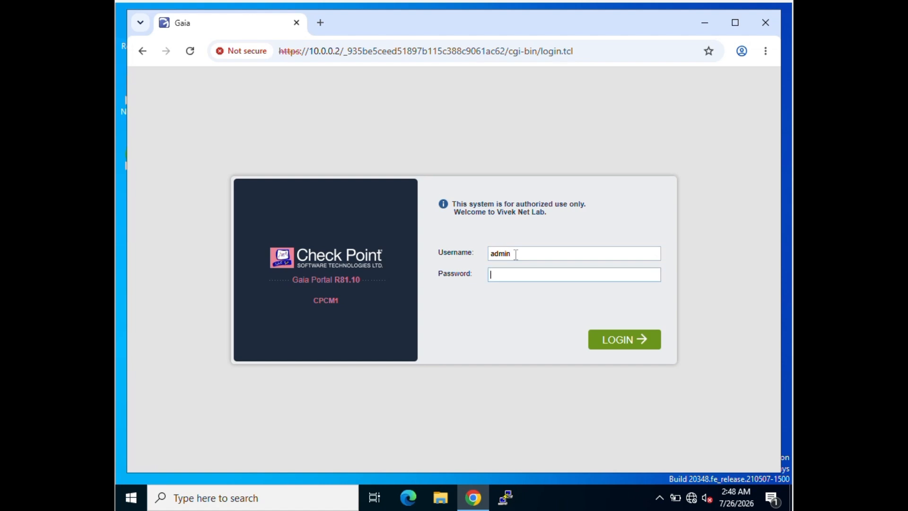
text(*********)
key(Return)
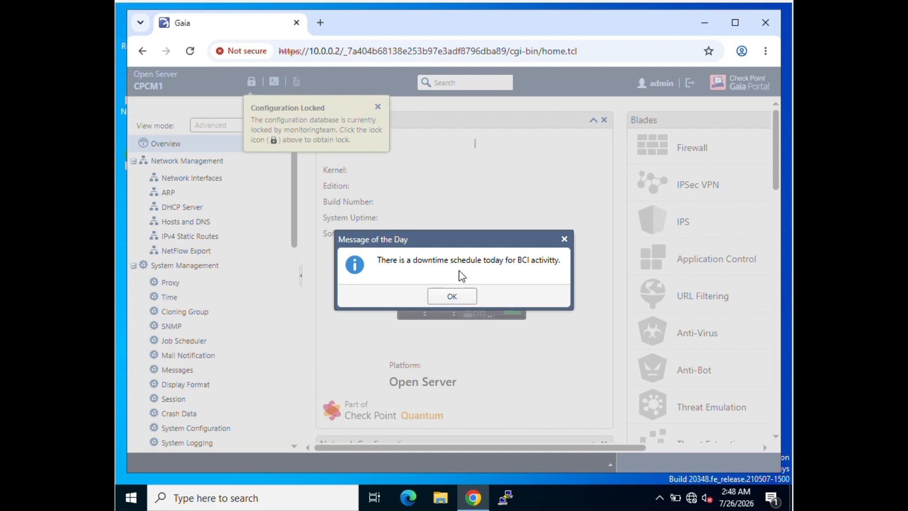
- Dismiss the message of the day and reclaim the configuration lock on the Messages page
click(453, 297)
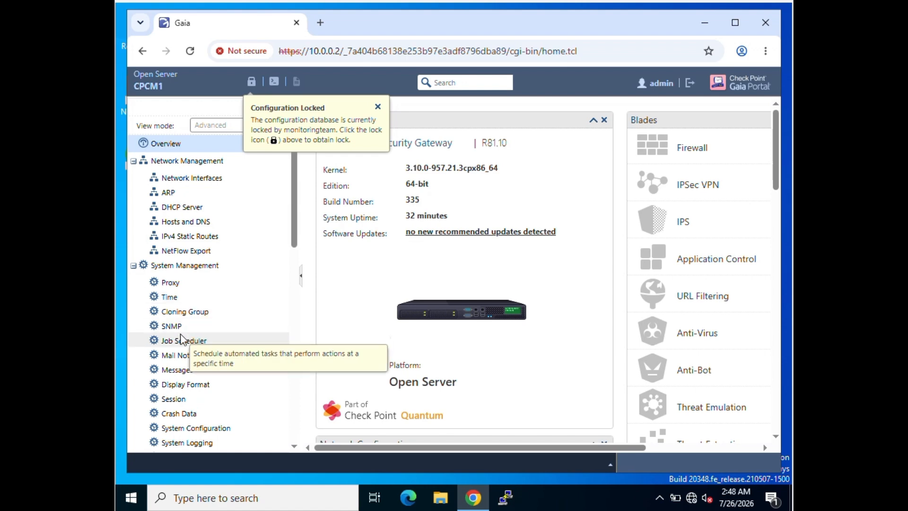
click(178, 370)
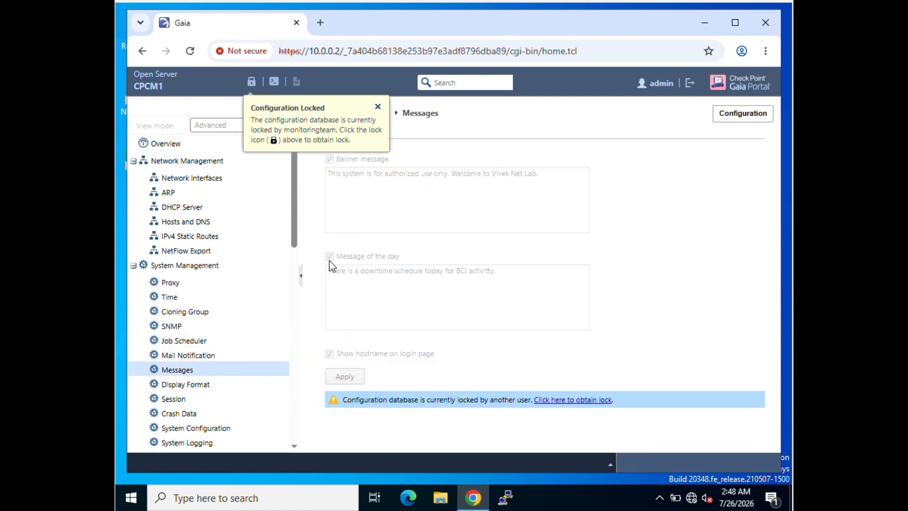
click(252, 84)
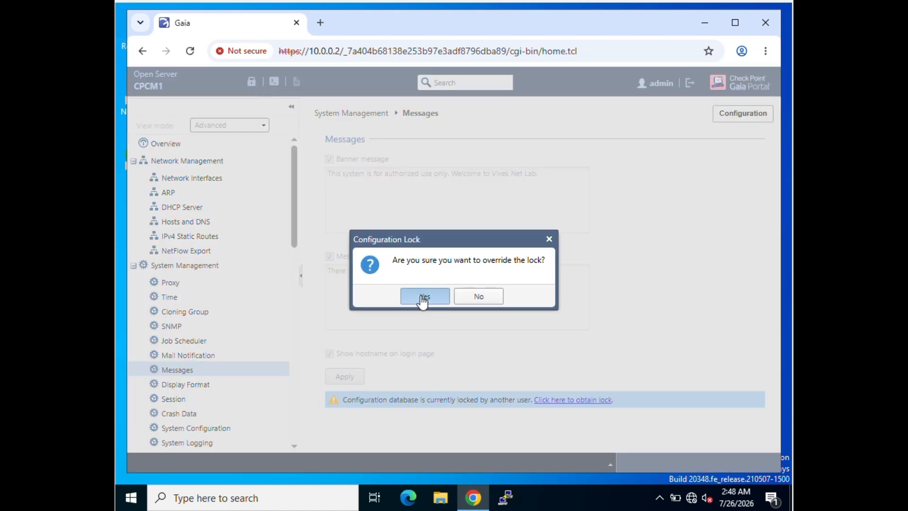
click(423, 297)
- Turn off the message of the day and the hostname on the login page, then apply
click(329, 256)
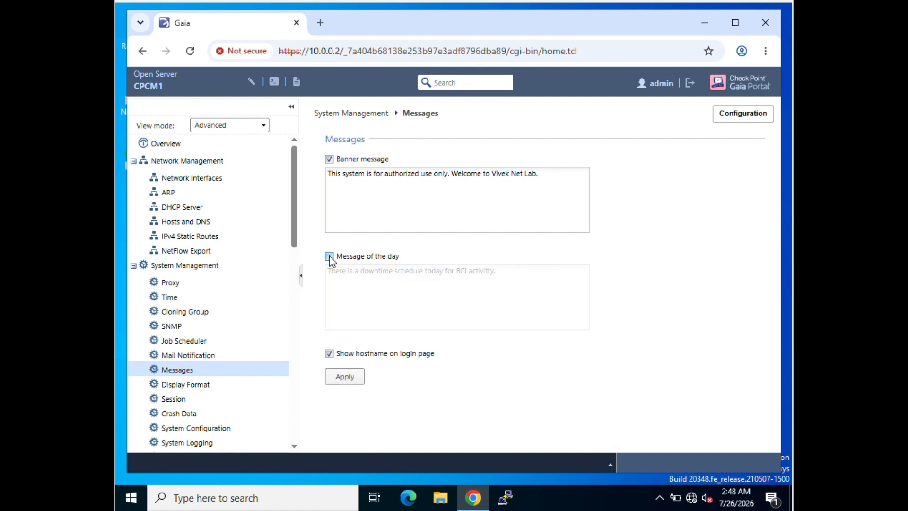
click(329, 354)
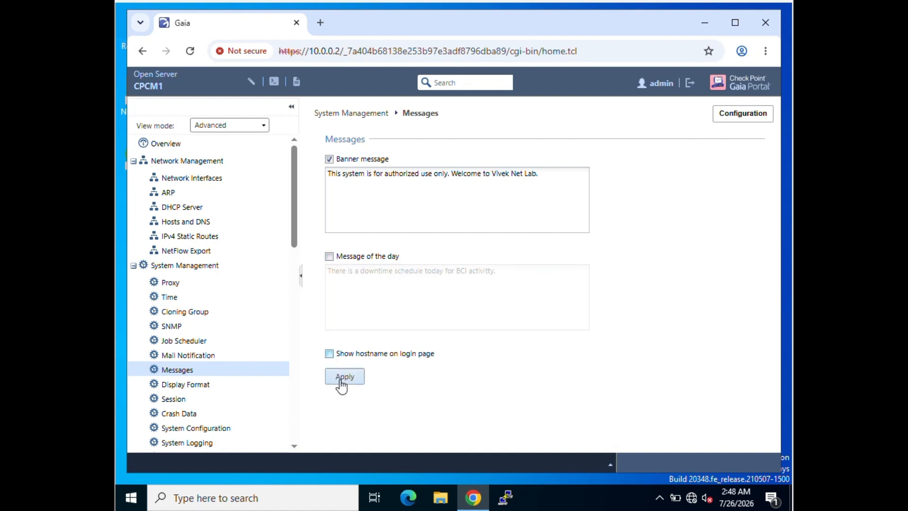
click(343, 377)
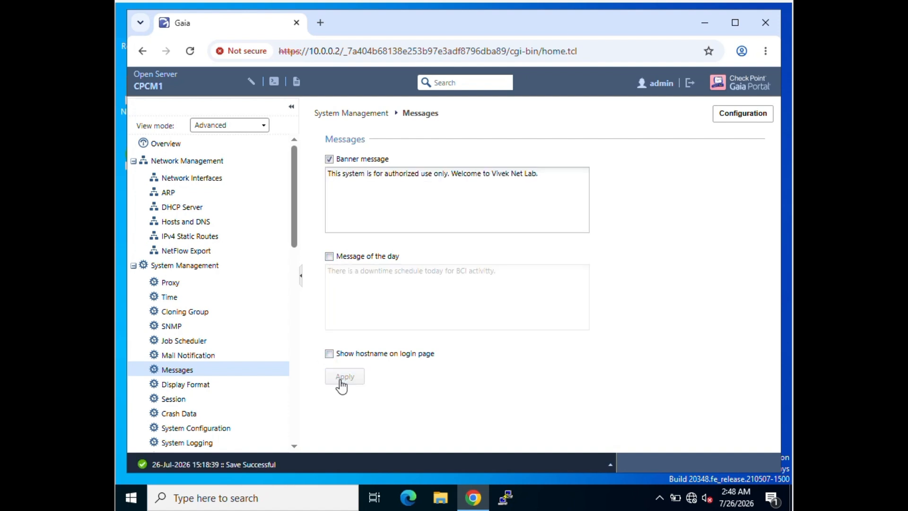